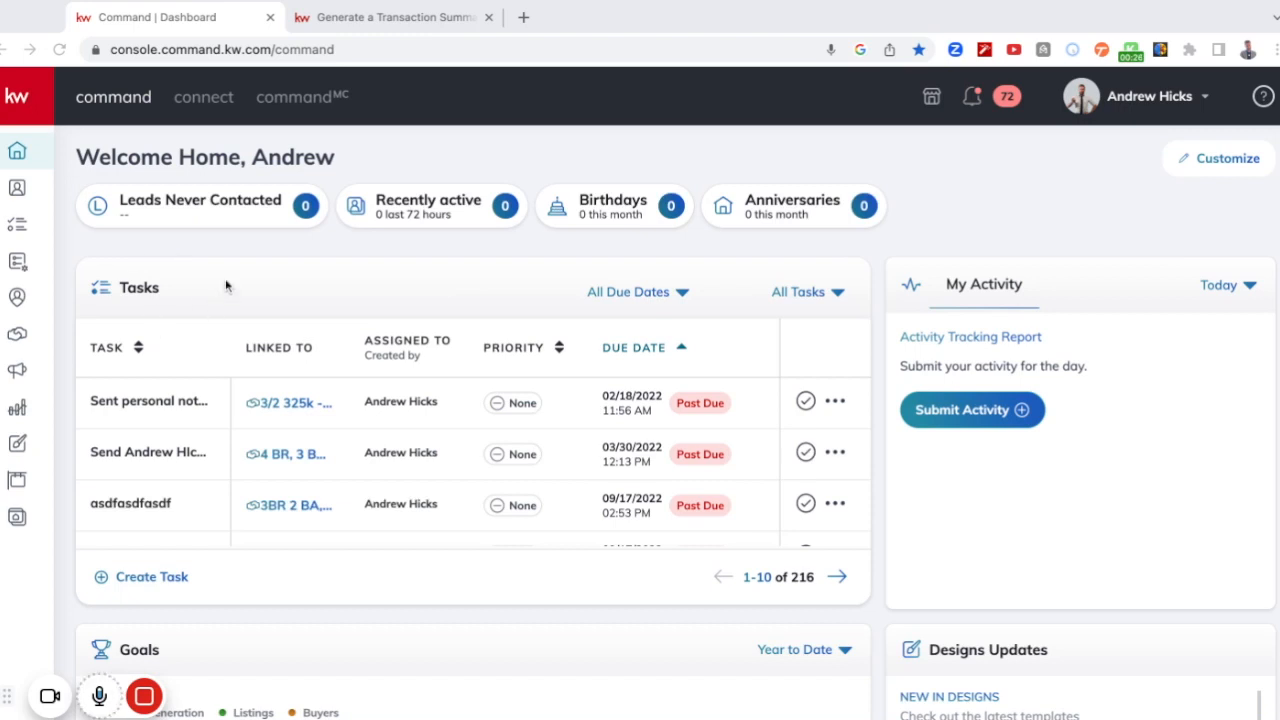
Open the listing opportunity that is in the Showing/Open House stage of the Active listings phase.
left_click(27, 100)
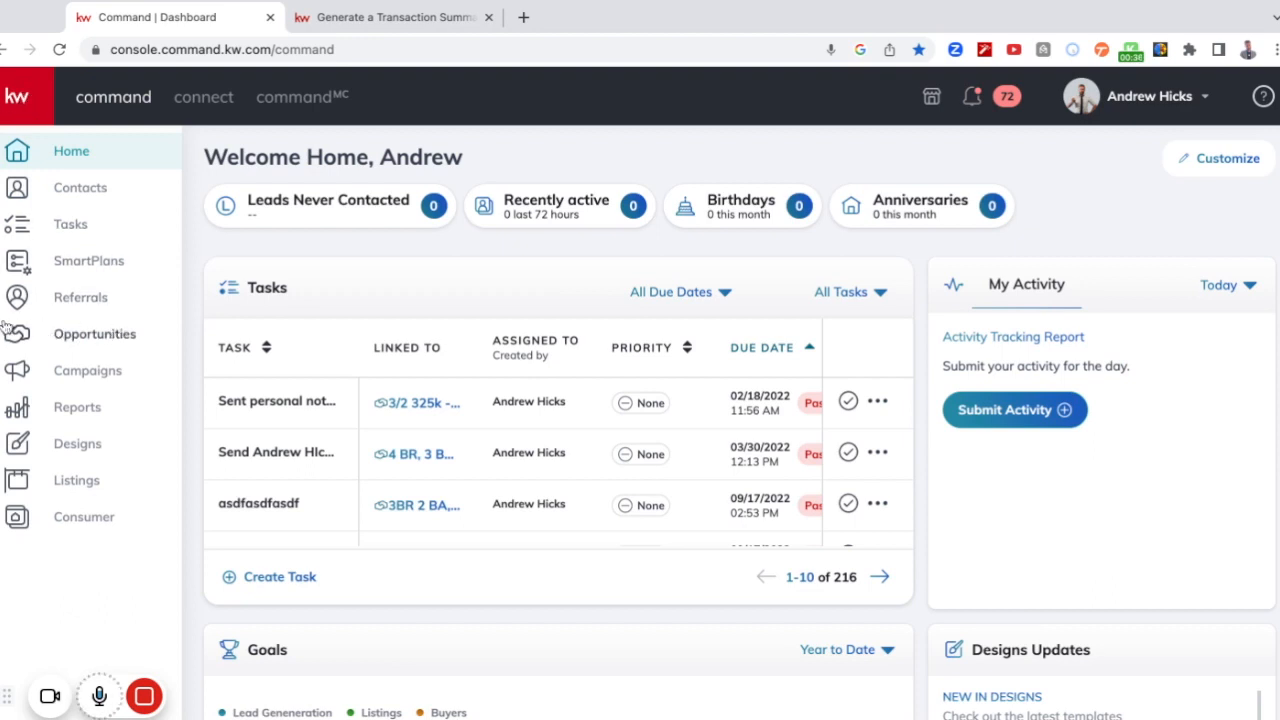
left_click(80, 340)
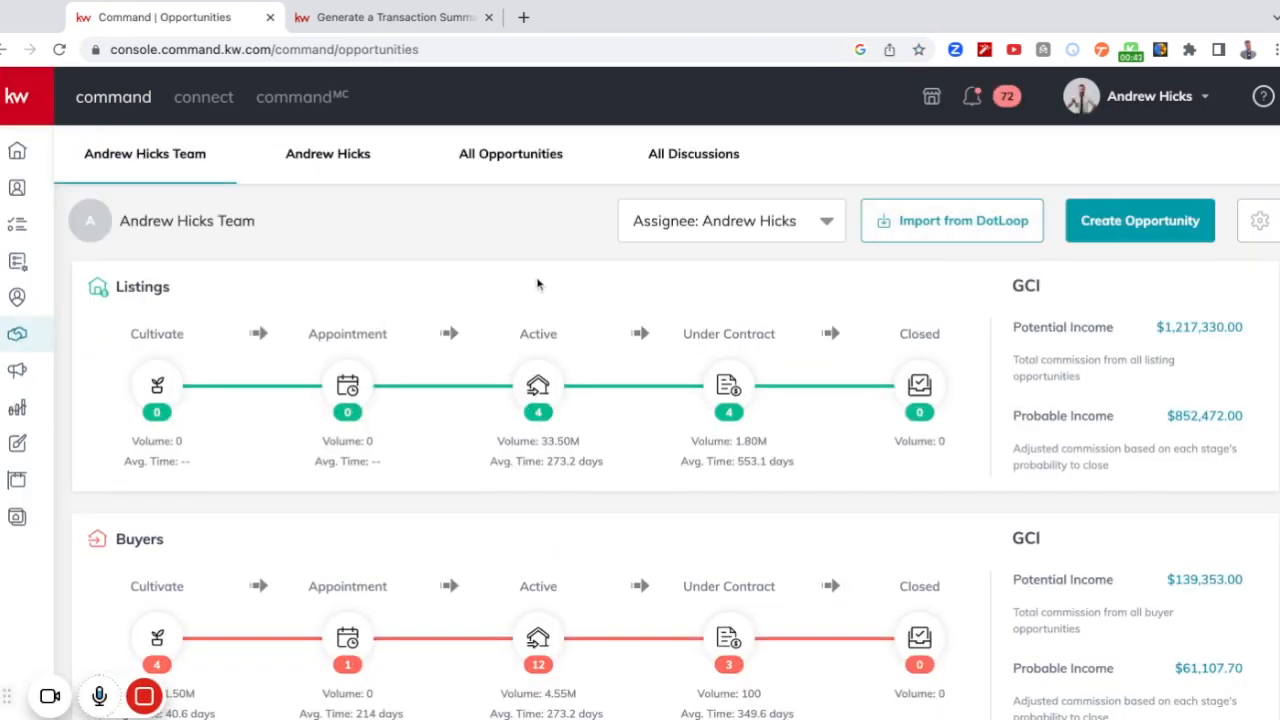
left_click(538, 386)
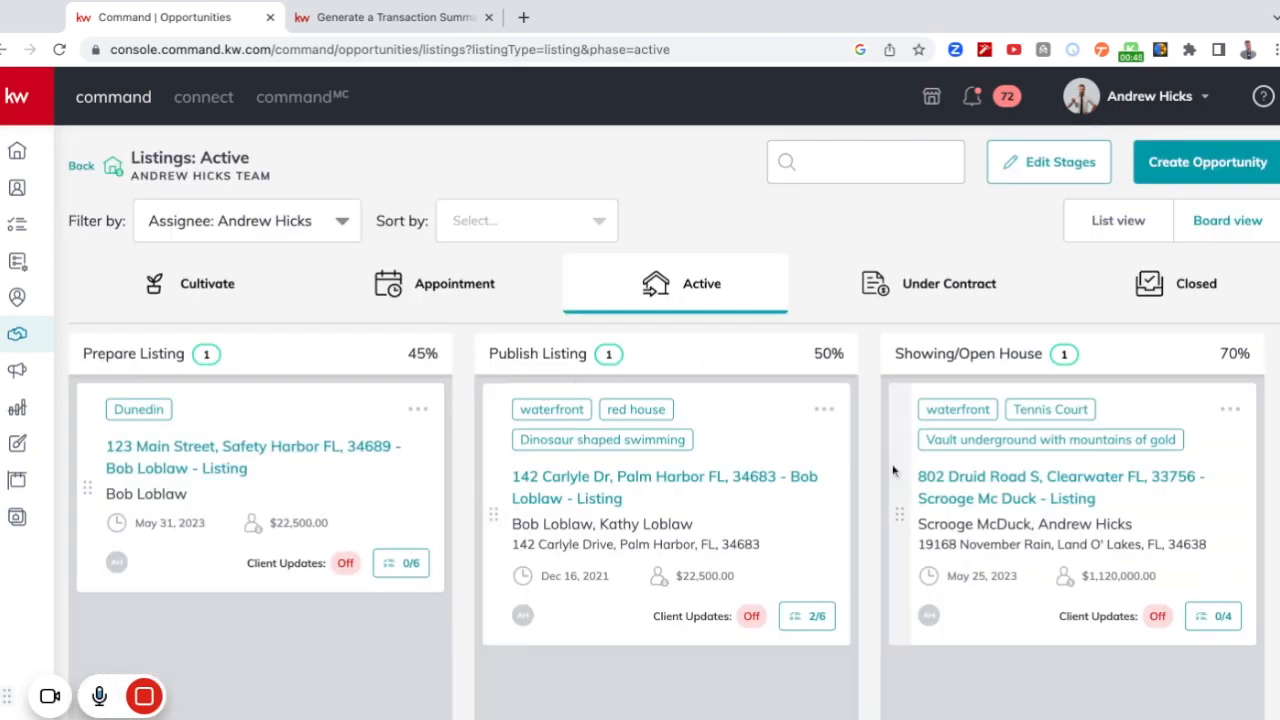
left_click(1012, 487)
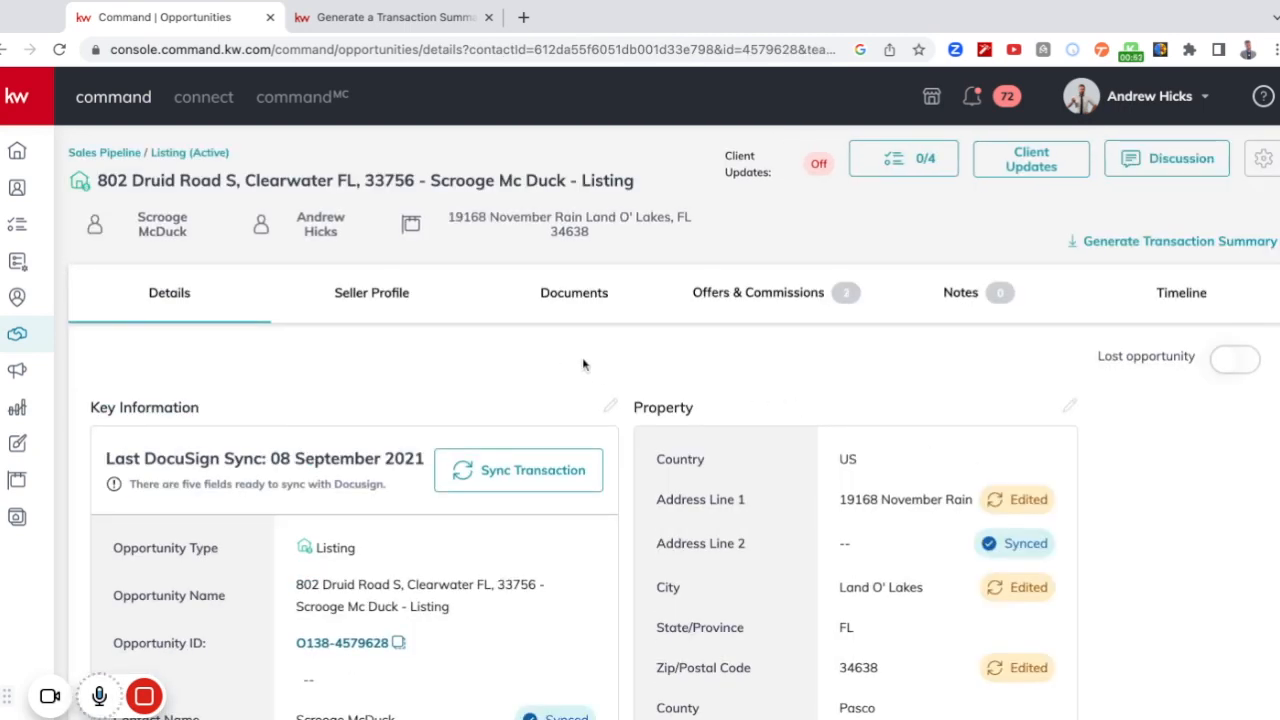
Examine the opportunity's details, including key information, key dates, financial information, ownership, seller worksheet and parties to the transaction.
scroll(600, 360, "down", 3)
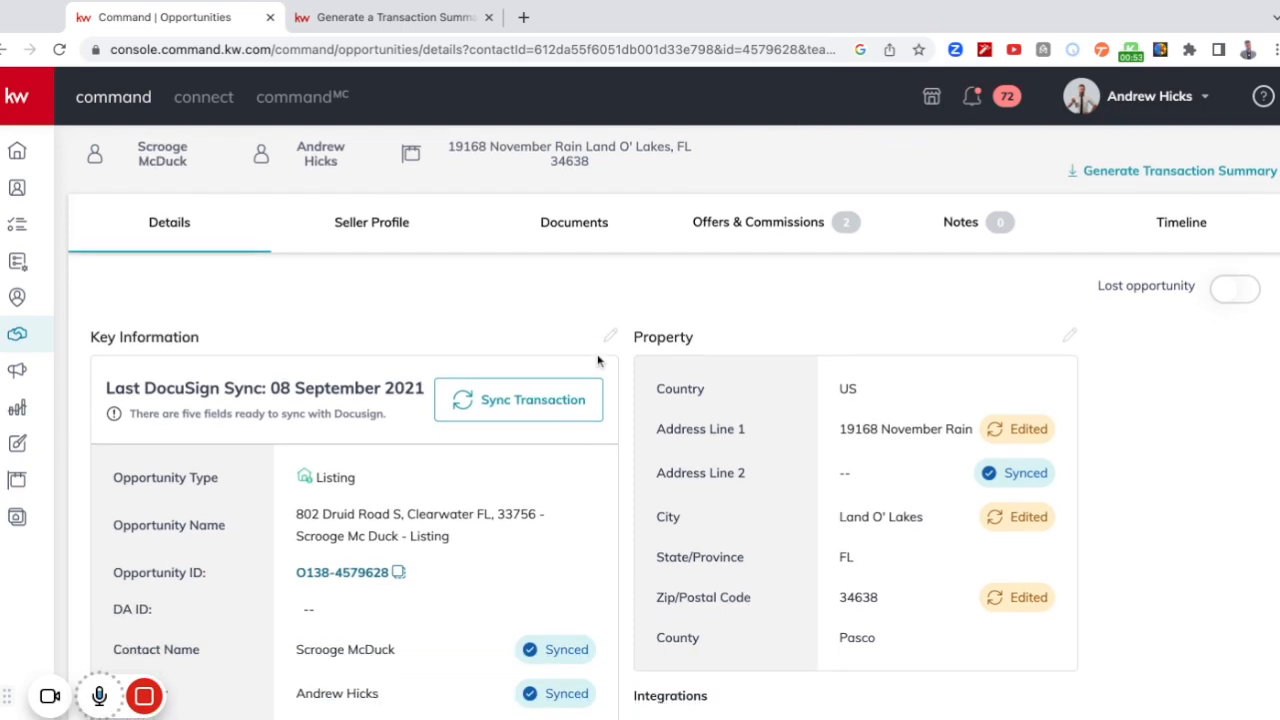
scroll(605, 365, "down", 5)
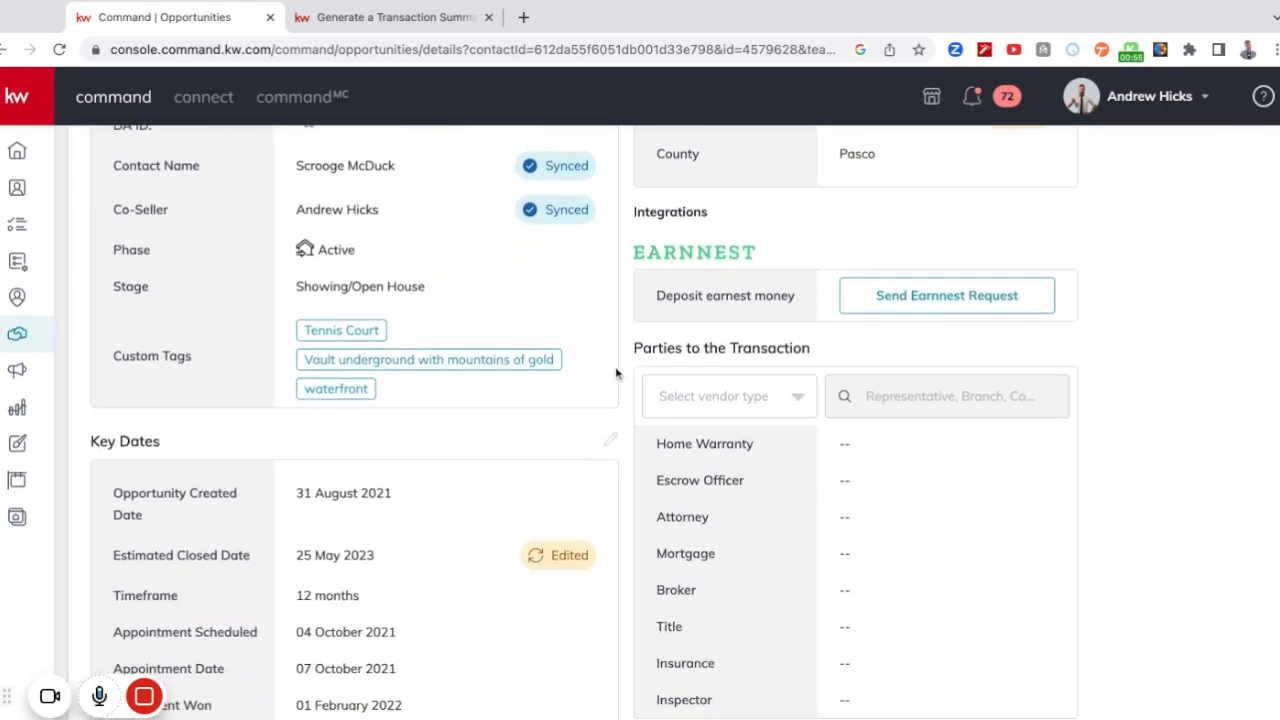
scroll(616, 374, "down", 2)
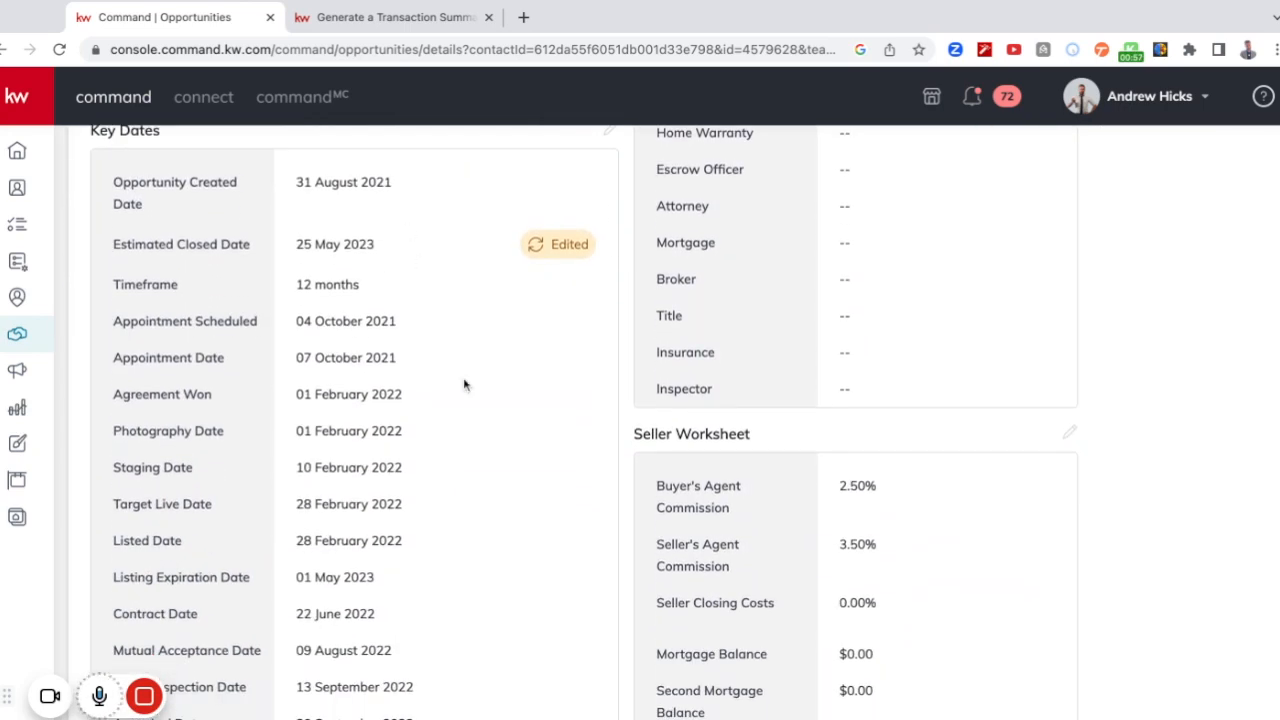
scroll(480, 429, "down", 2)
scroll(480, 429, "down", 2)
scroll(480, 429, "up", 1)
scroll(480, 429, "down", 3)
scroll(640, 420, "down", 1)
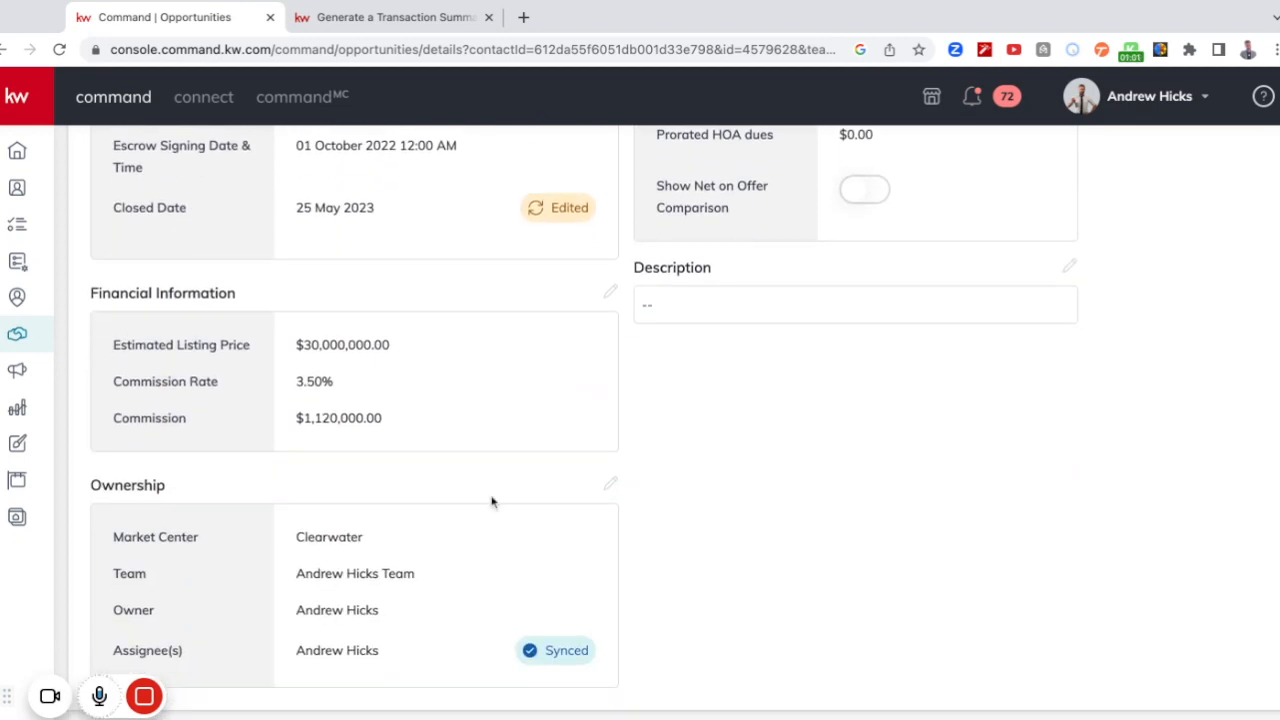
scroll(491, 502, "up", 5)
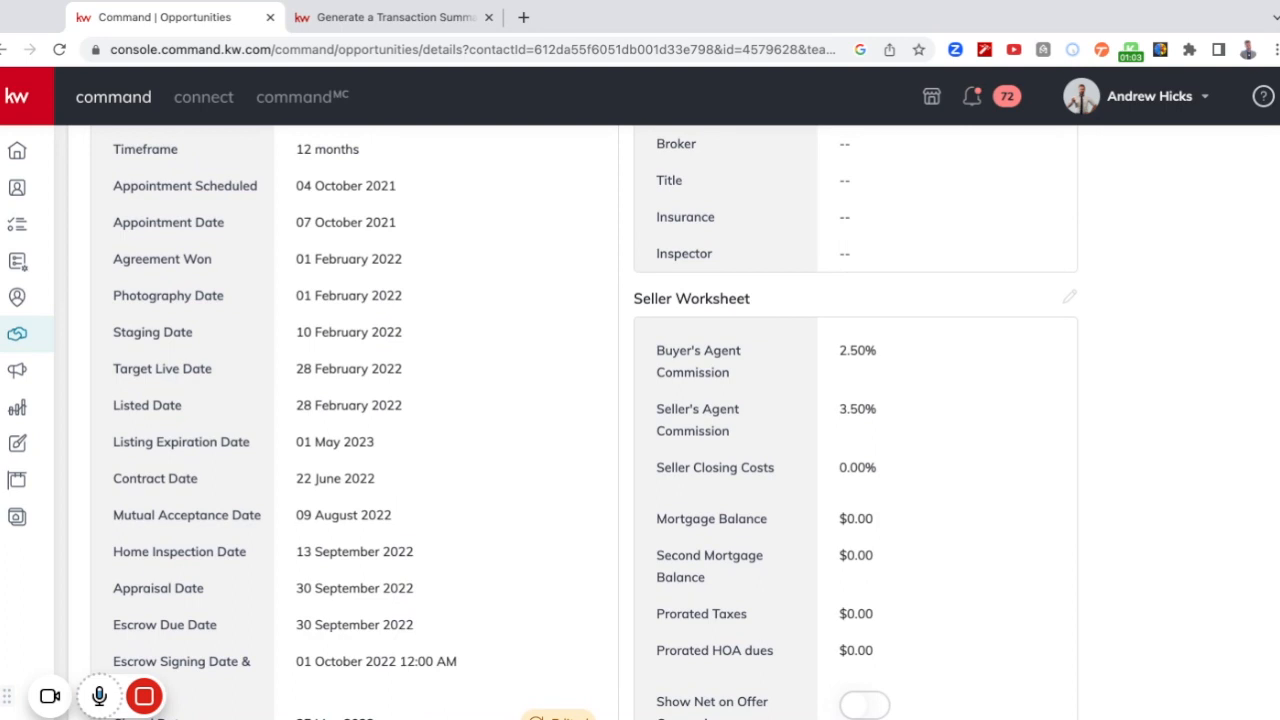
scroll(503, 449, "up", 2)
scroll(479, 443, "up", 1)
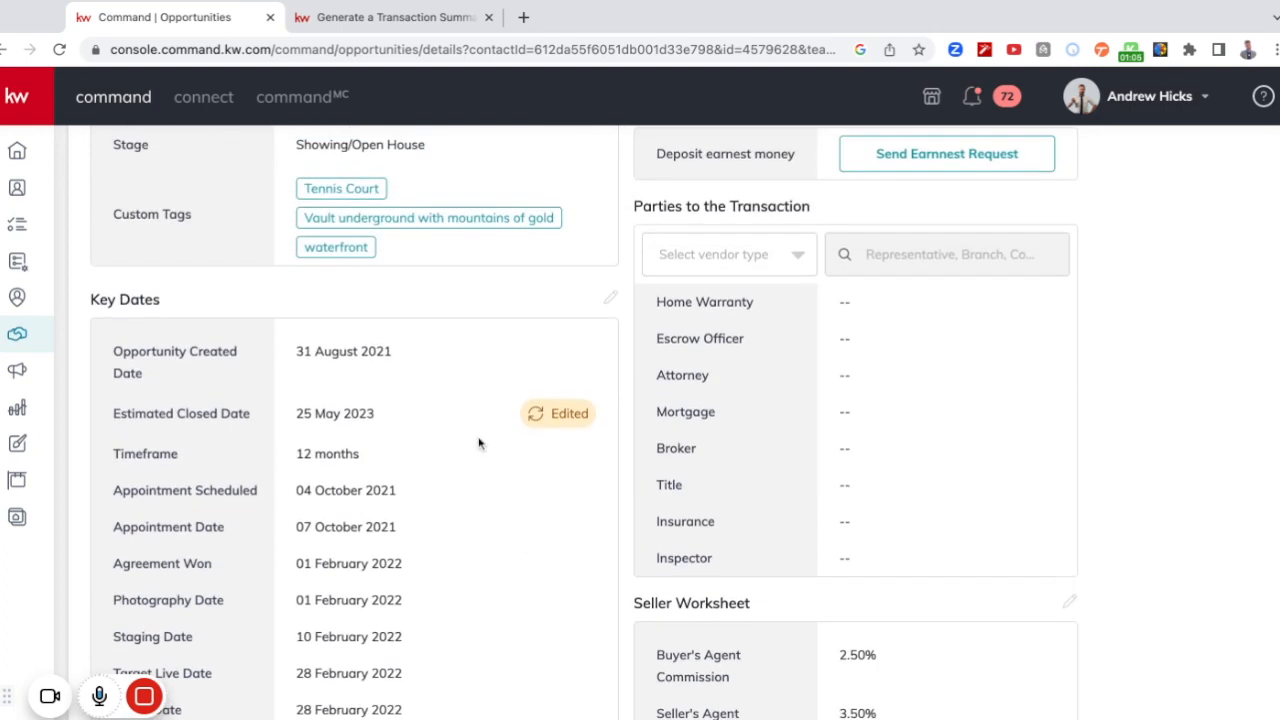
scroll(479, 443, "up", 1)
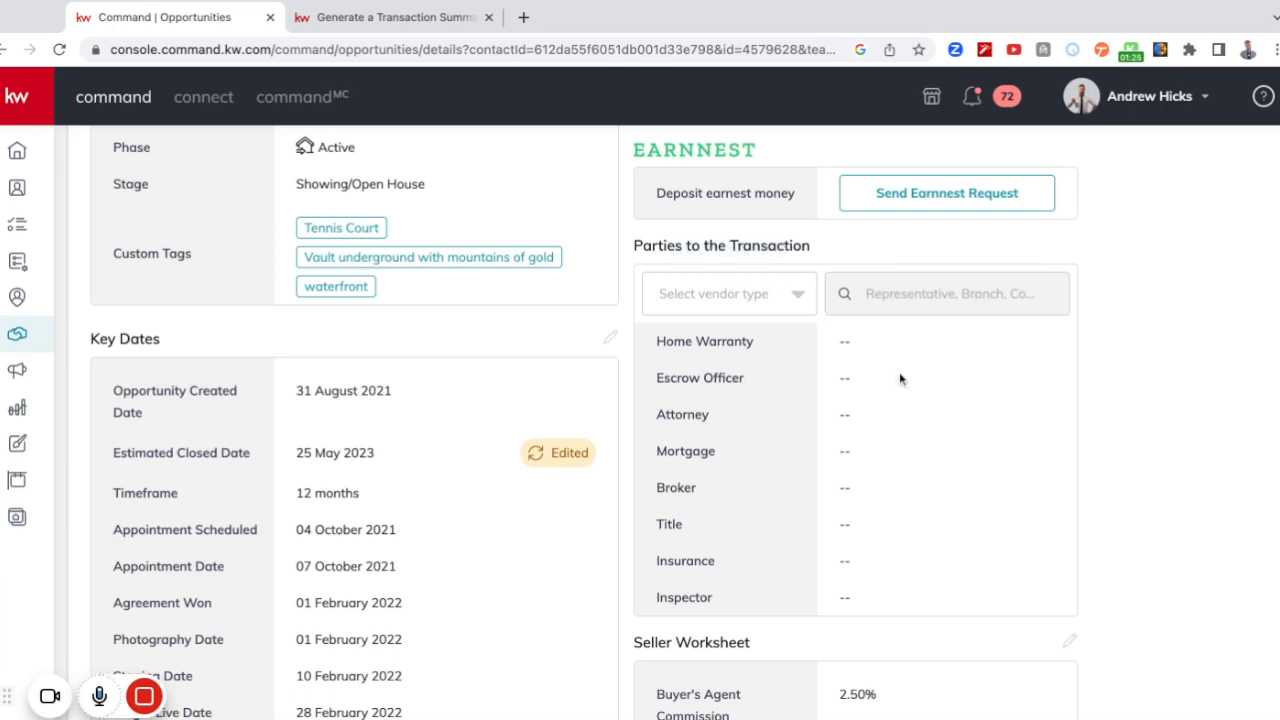
scroll(1010, 423, "up", 1)
scroll(1077, 437, "up", 1)
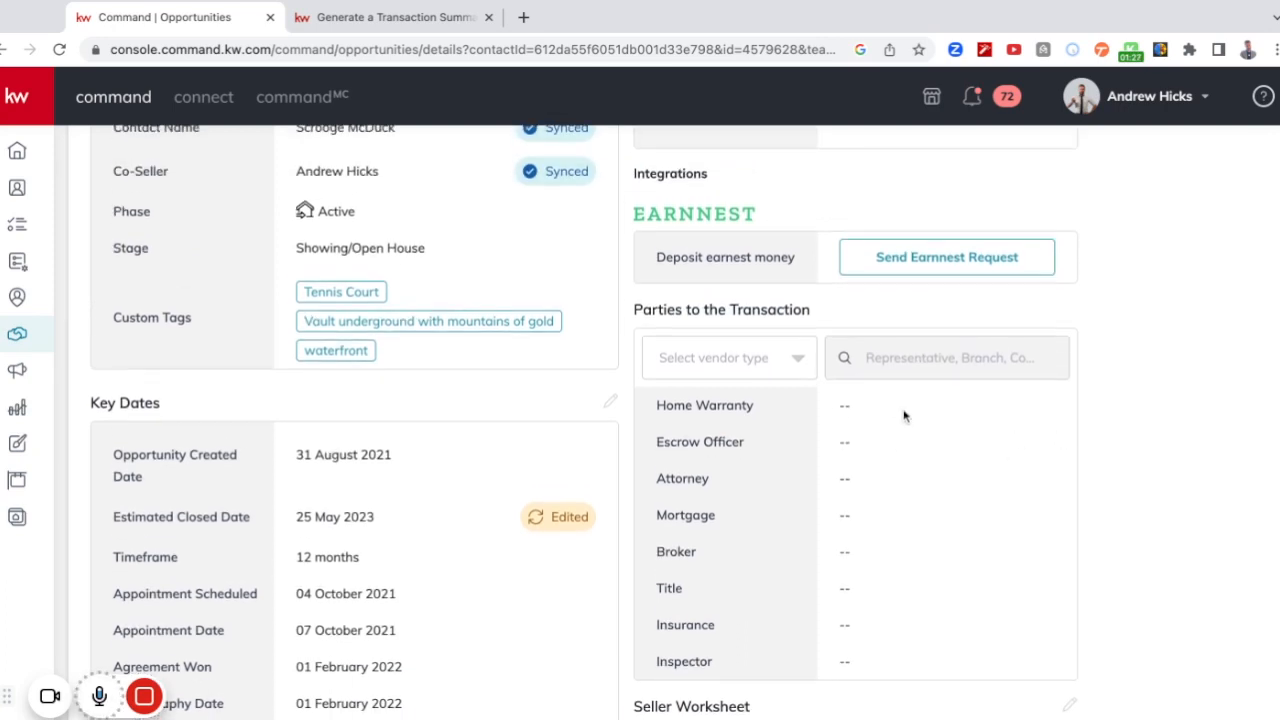
Start creating a Home Warranty vendor from a search for "Warranty Company" in the parties to the transaction.
left_click(795, 358)
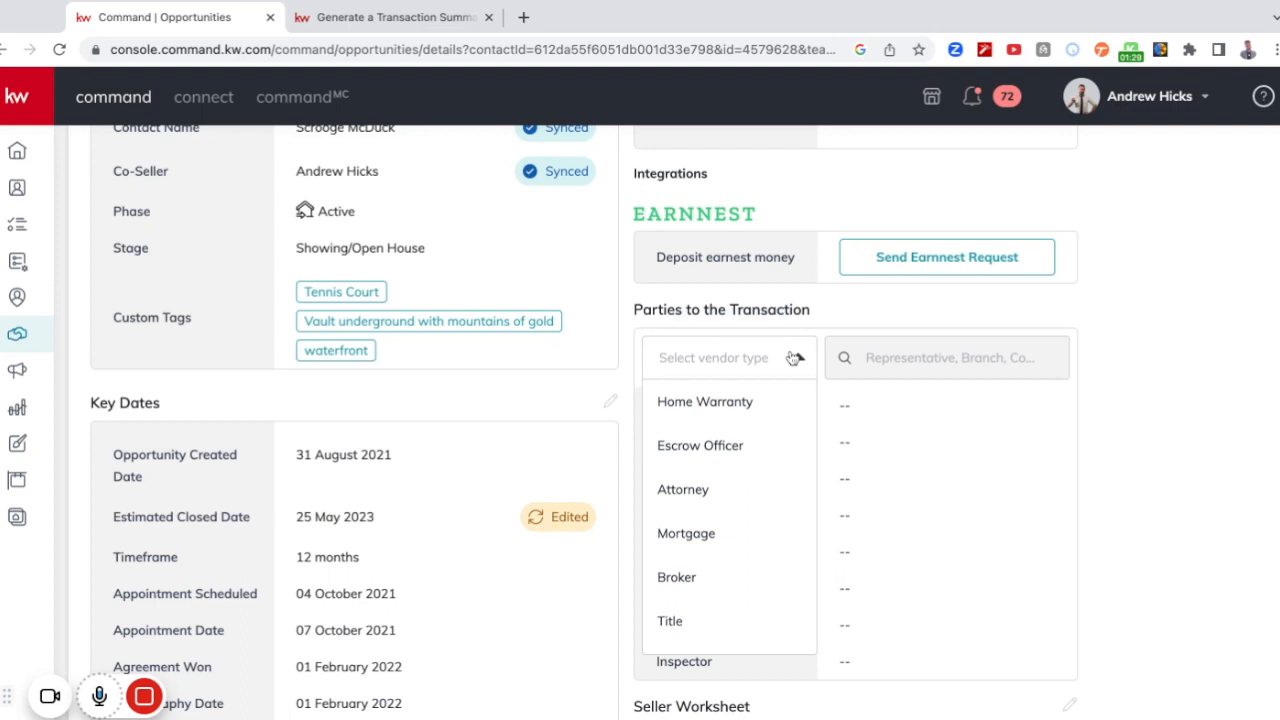
left_click(730, 408)
left_click(949, 364)
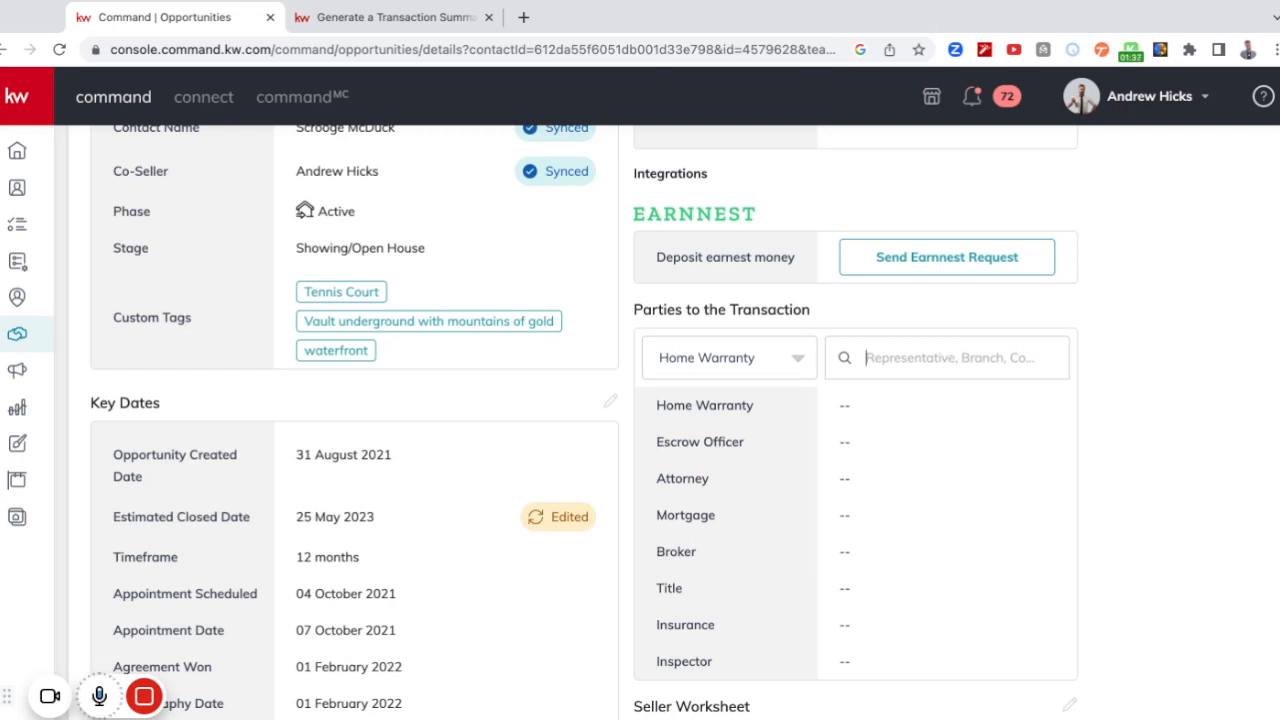
type("Warrant")
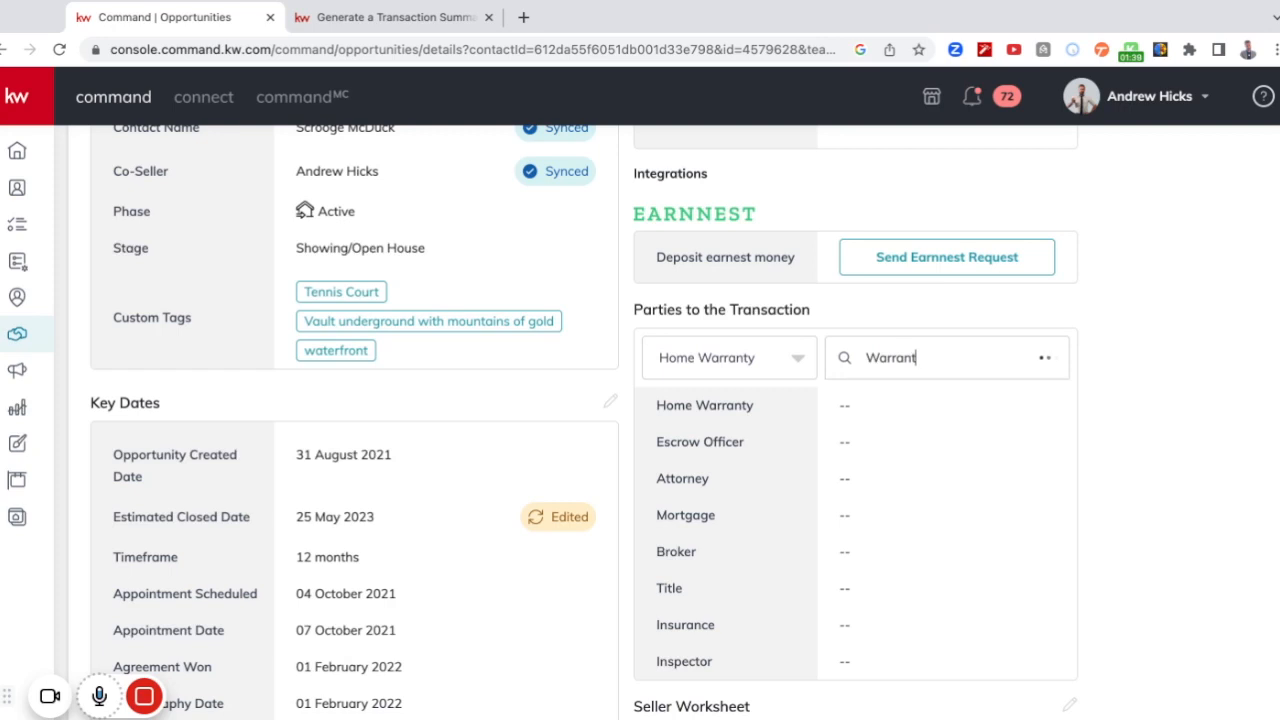
type("y Company")
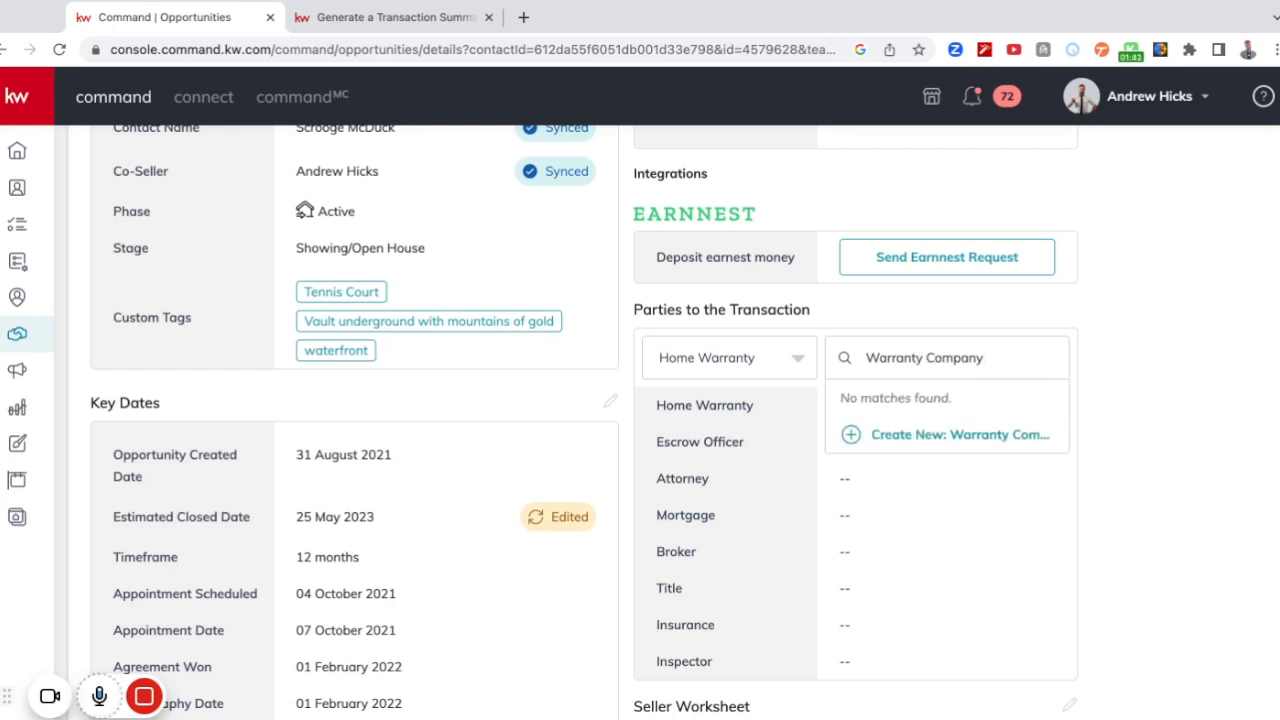
left_click(934, 436)
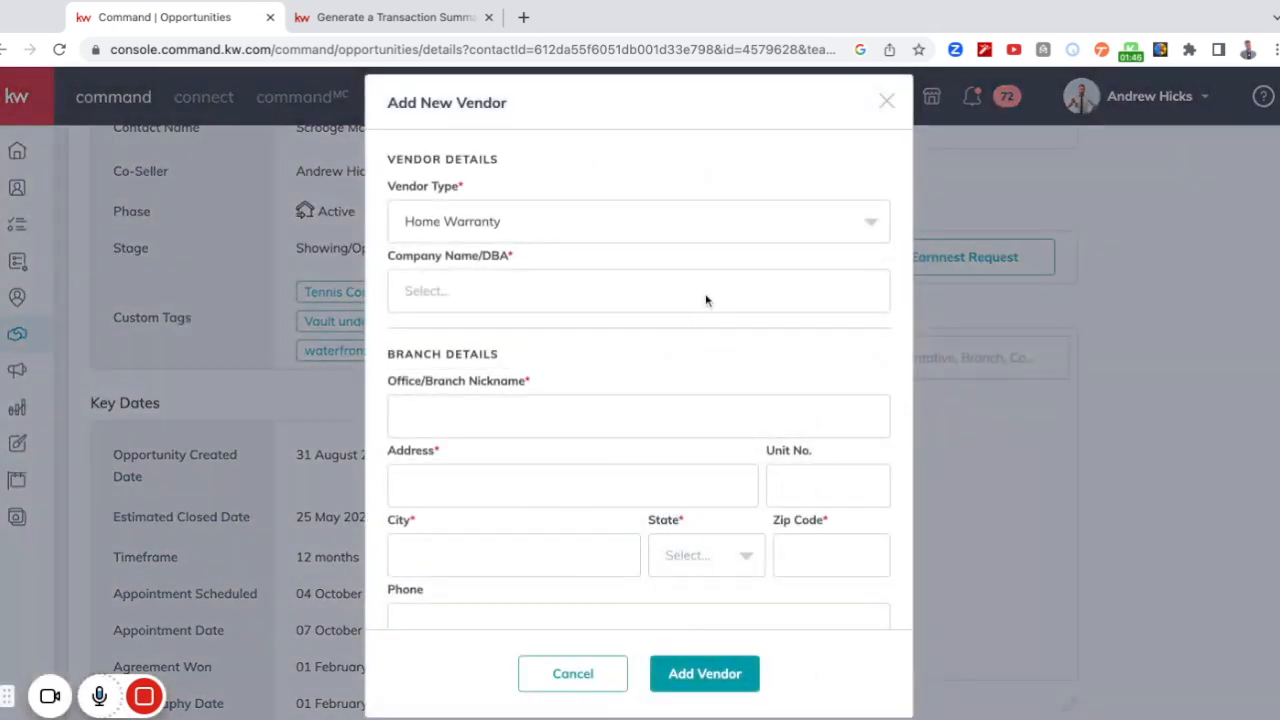
Look through the vendor, branch and representative fields of the new vendor form and discard the form.
scroll(695, 361, "down", 3)
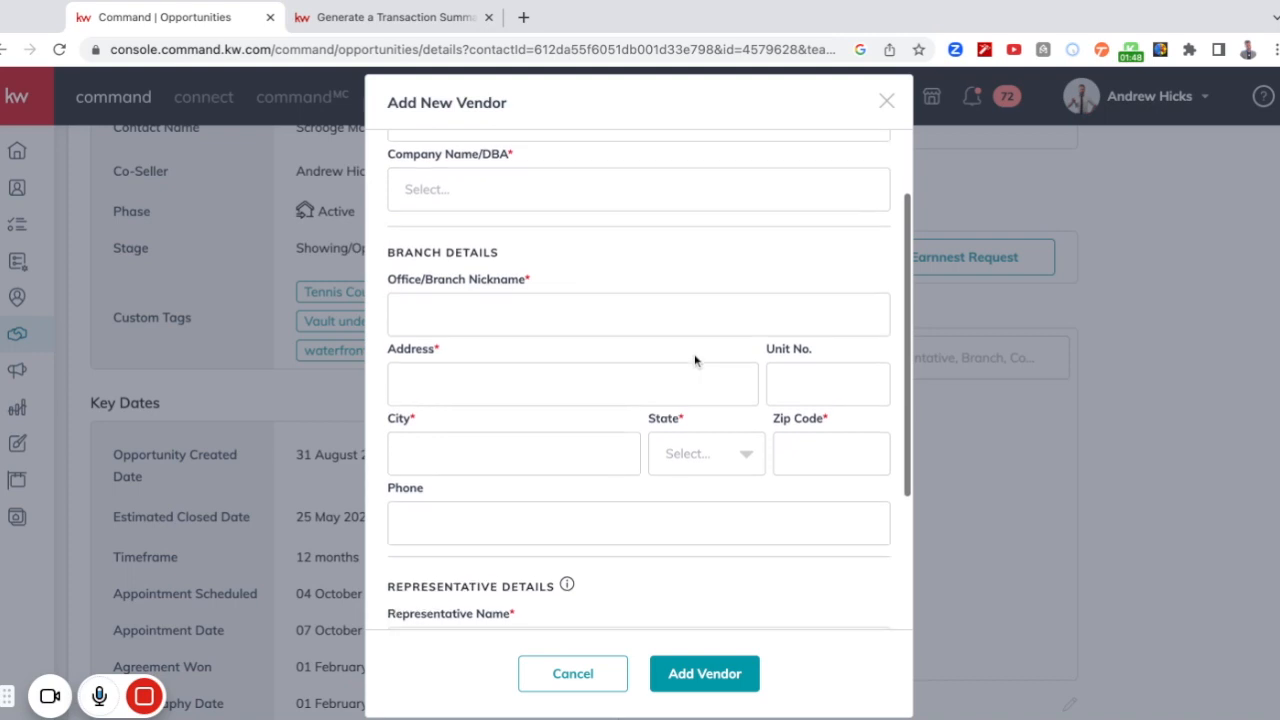
scroll(615, 454, "down", 1)
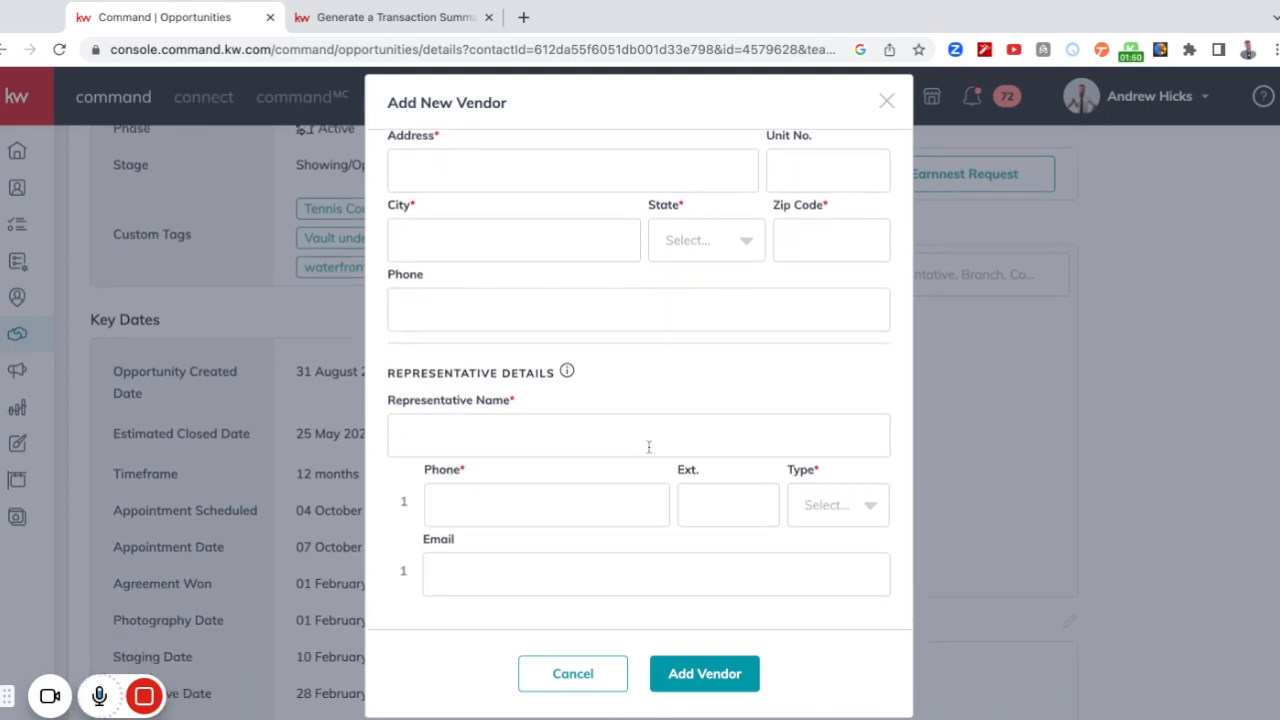
scroll(624, 520, "up", 3)
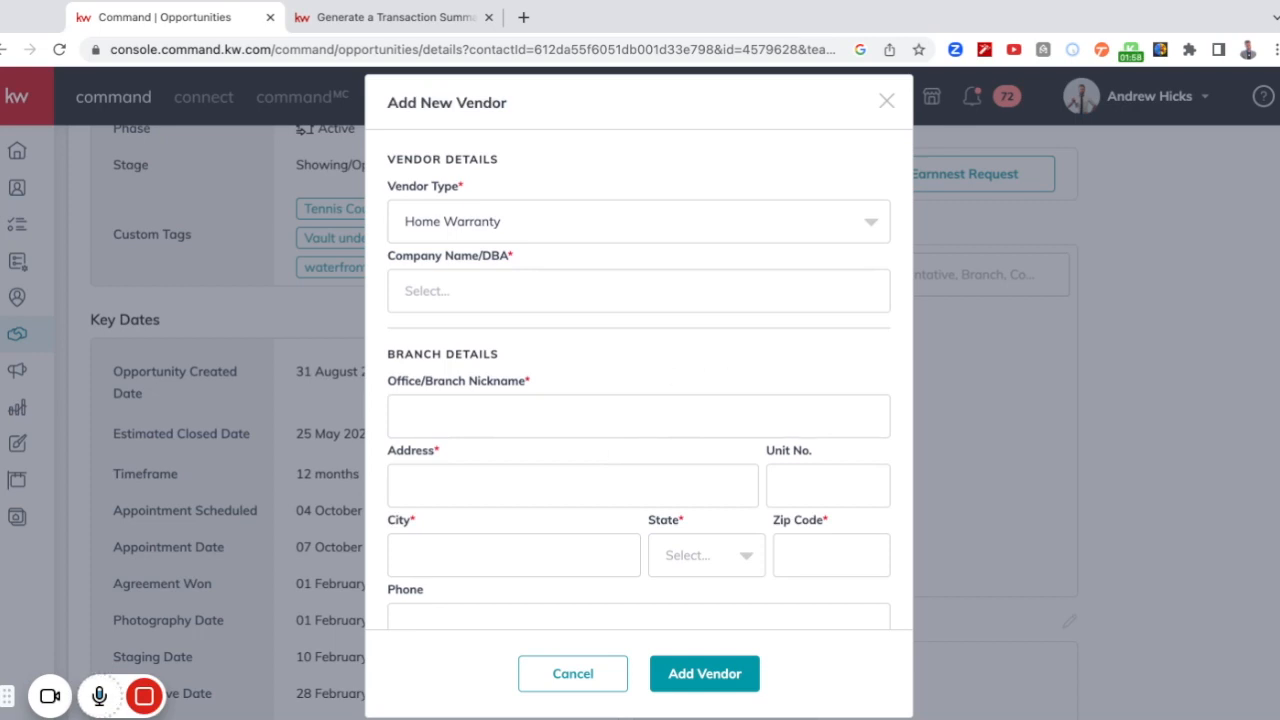
left_click(886, 101)
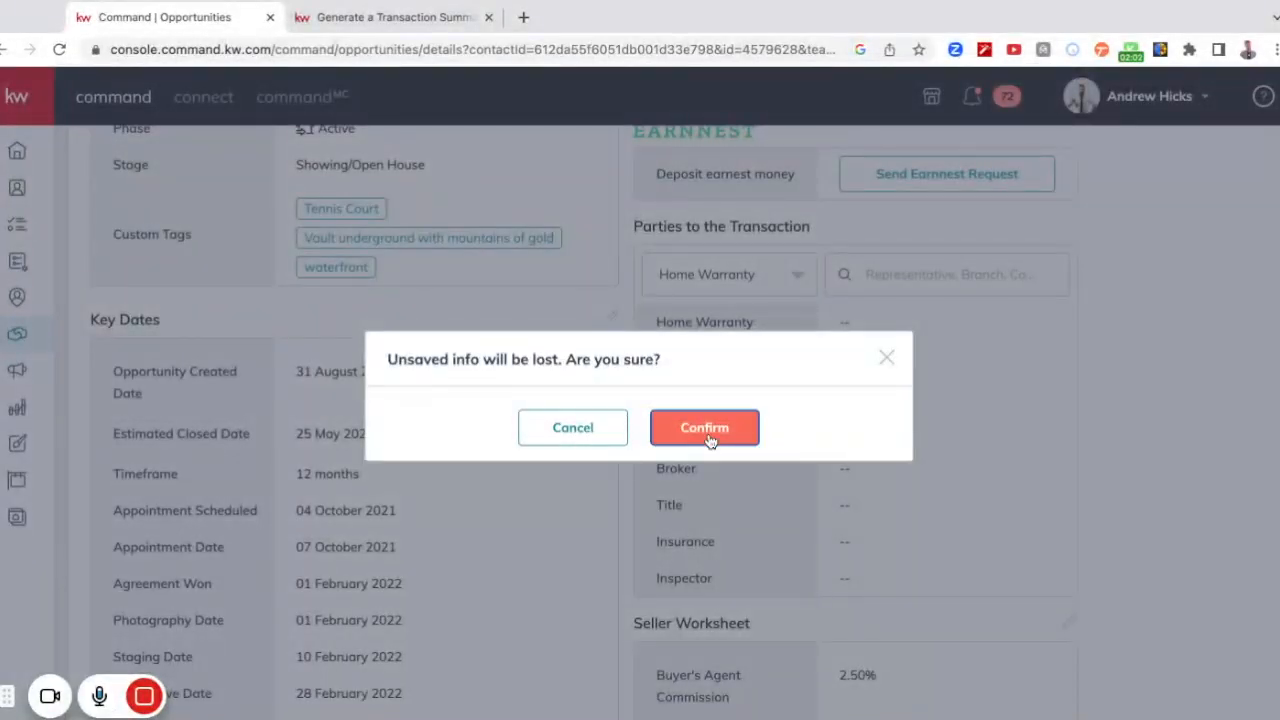
left_click(700, 429)
Start a transaction summary for the listing, including transaction dates and all tasks for the Prepare Listing, Publish Listing and Negotiations stages.
scroll(630, 333, "up", 5)
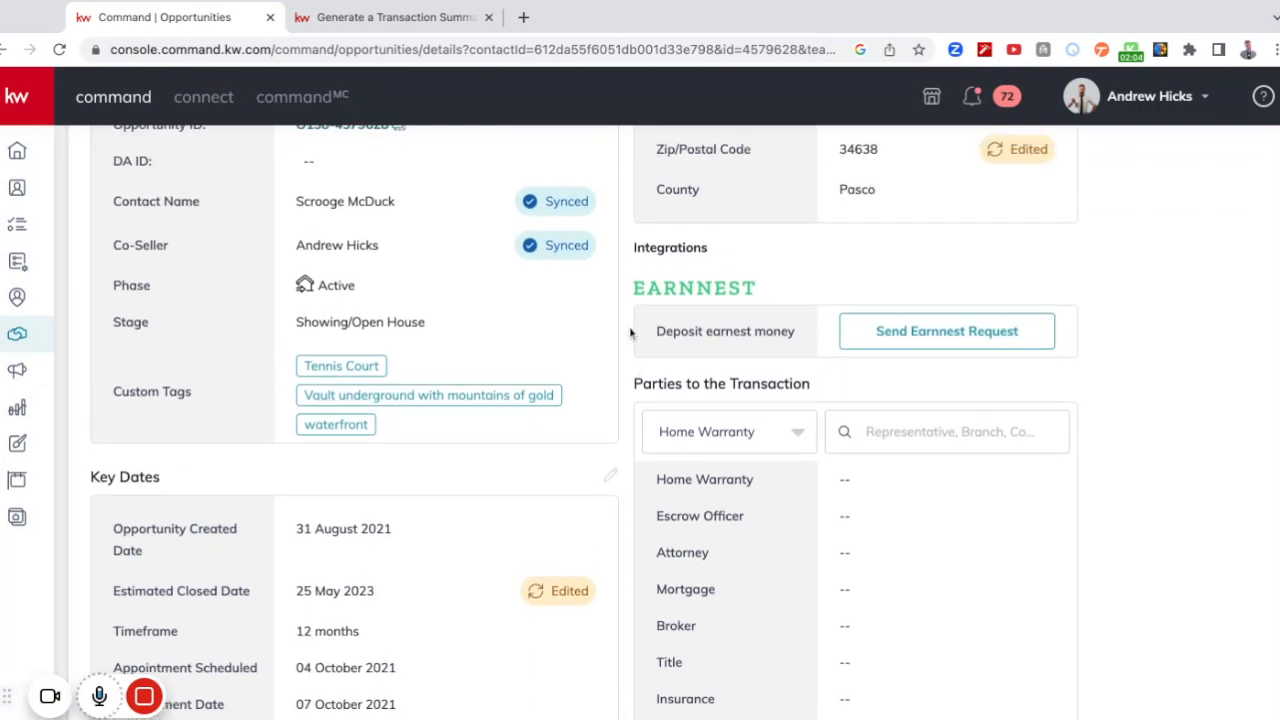
scroll(814, 354, "up", 3)
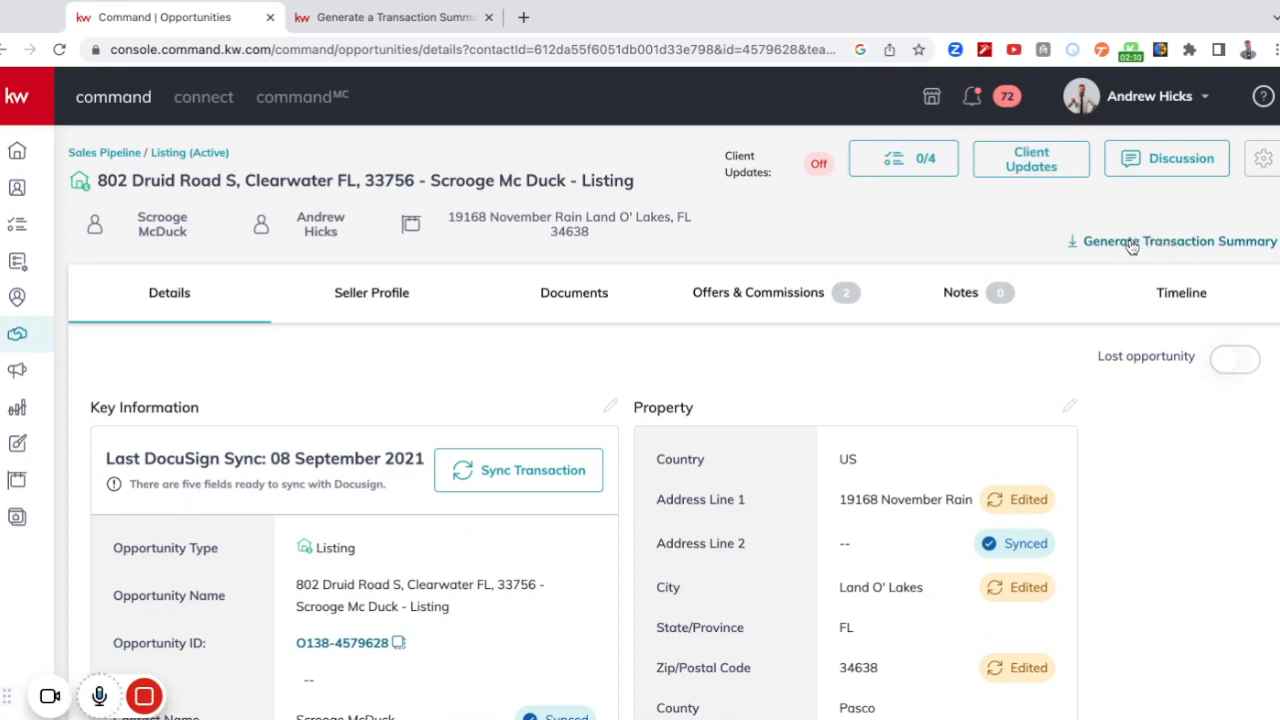
left_click(1131, 247)
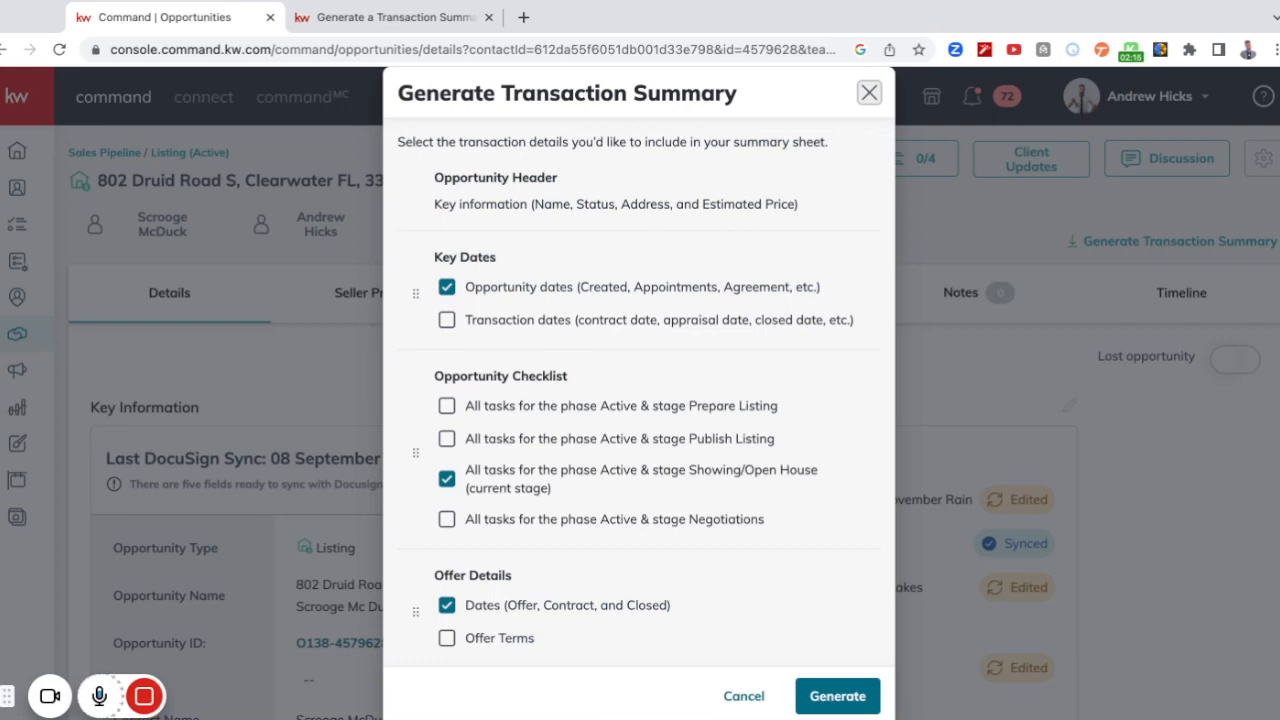
left_click(447, 320)
left_click(447, 405)
left_click(447, 438)
left_click(447, 521)
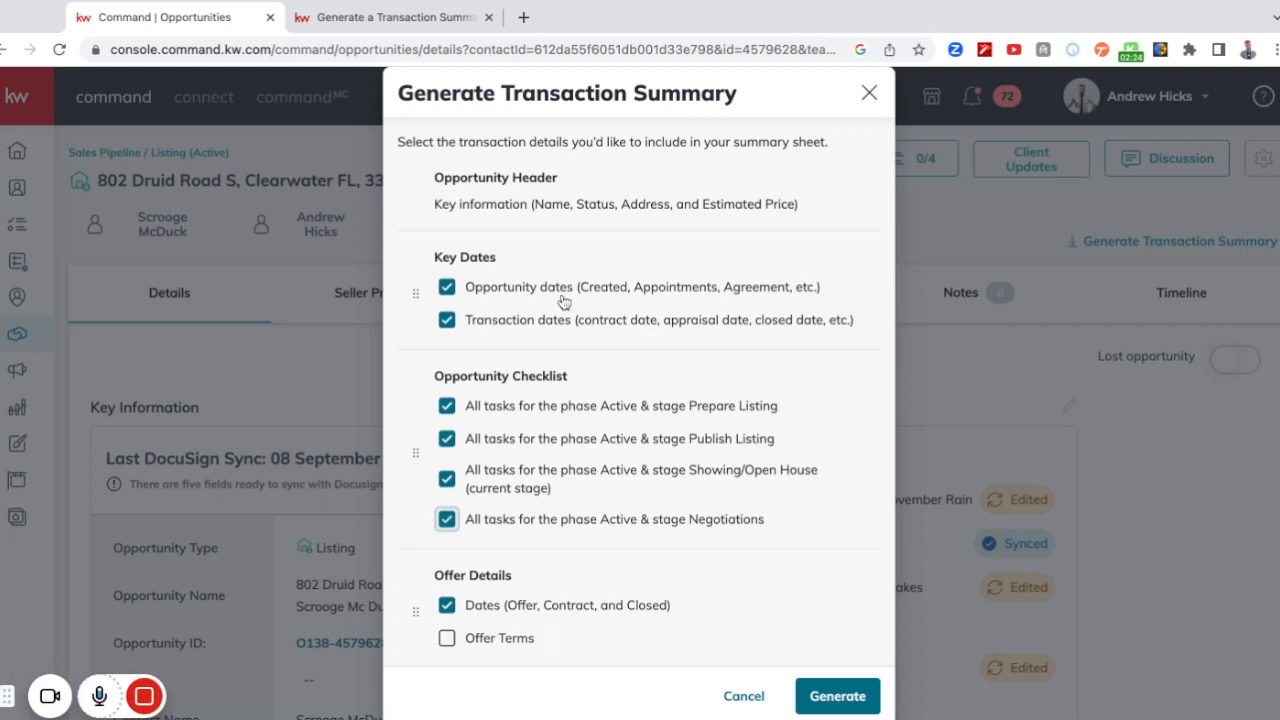
Include the offer terms and the agent analysis with pros, cons and summary of the active offer in the transaction summary.
scroll(590, 322, "down", 1)
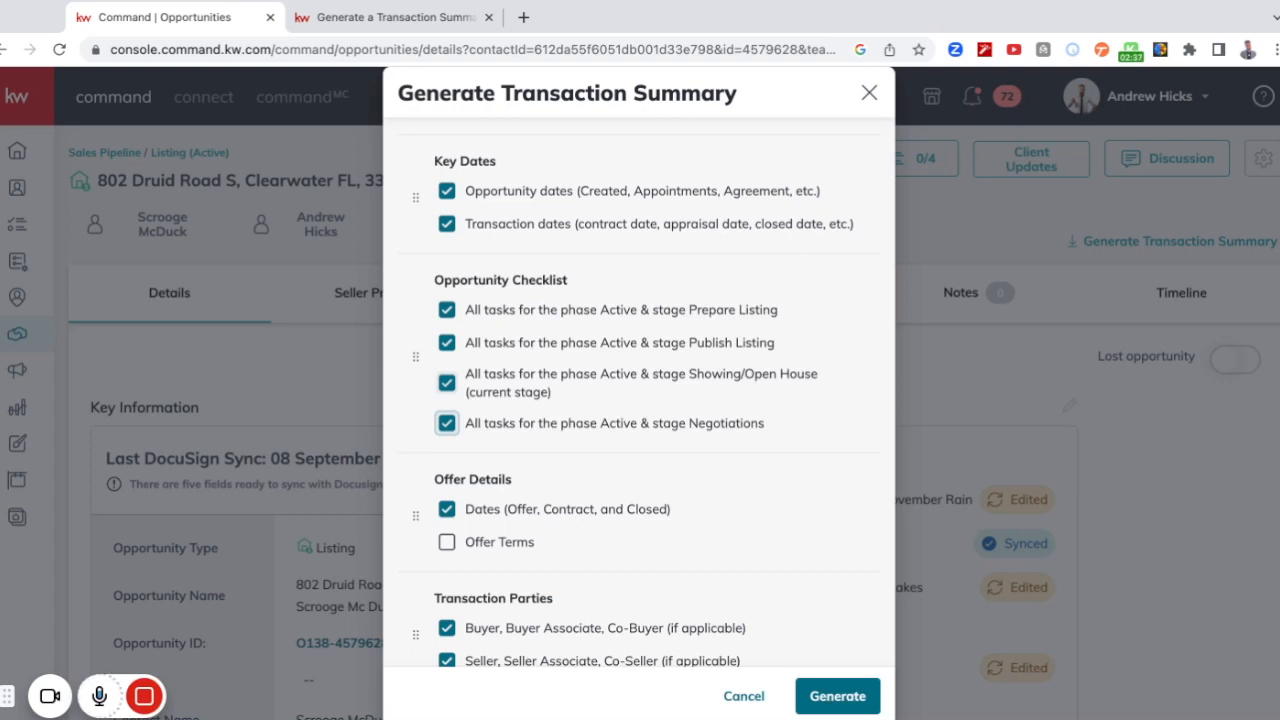
scroll(654, 392, "down", 2)
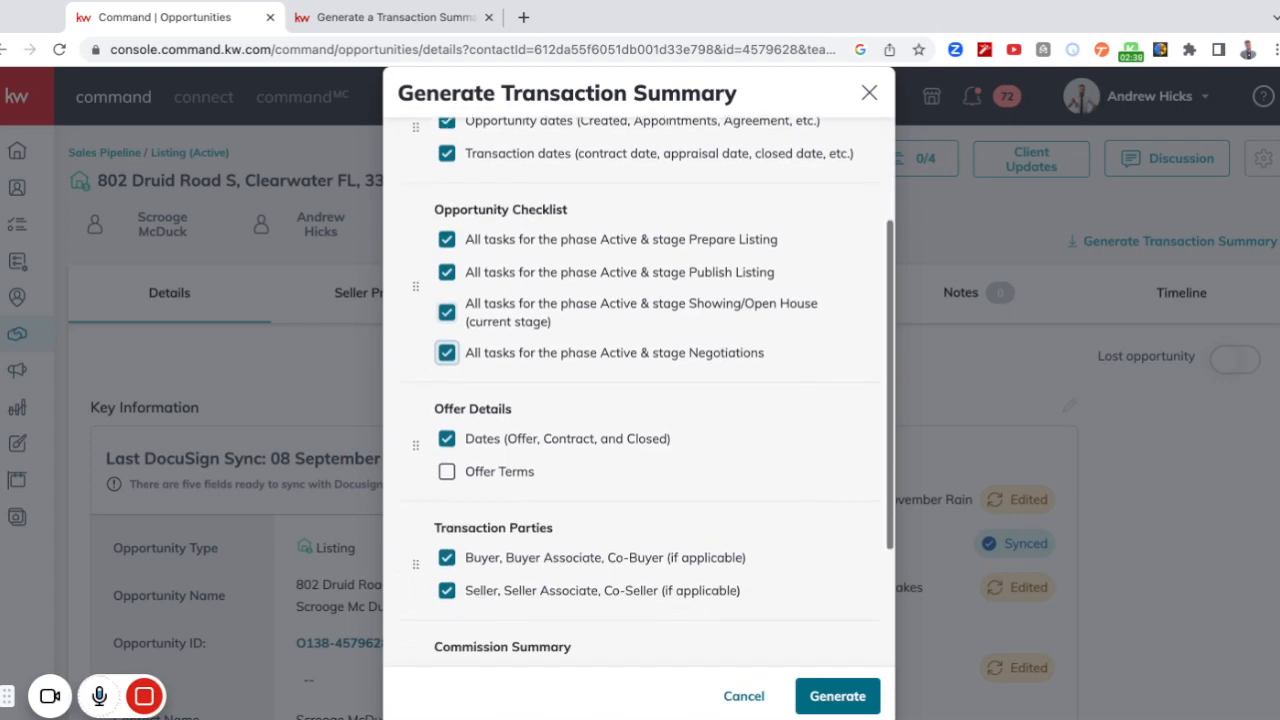
left_click(447, 432)
scroll(760, 456, "down", 2)
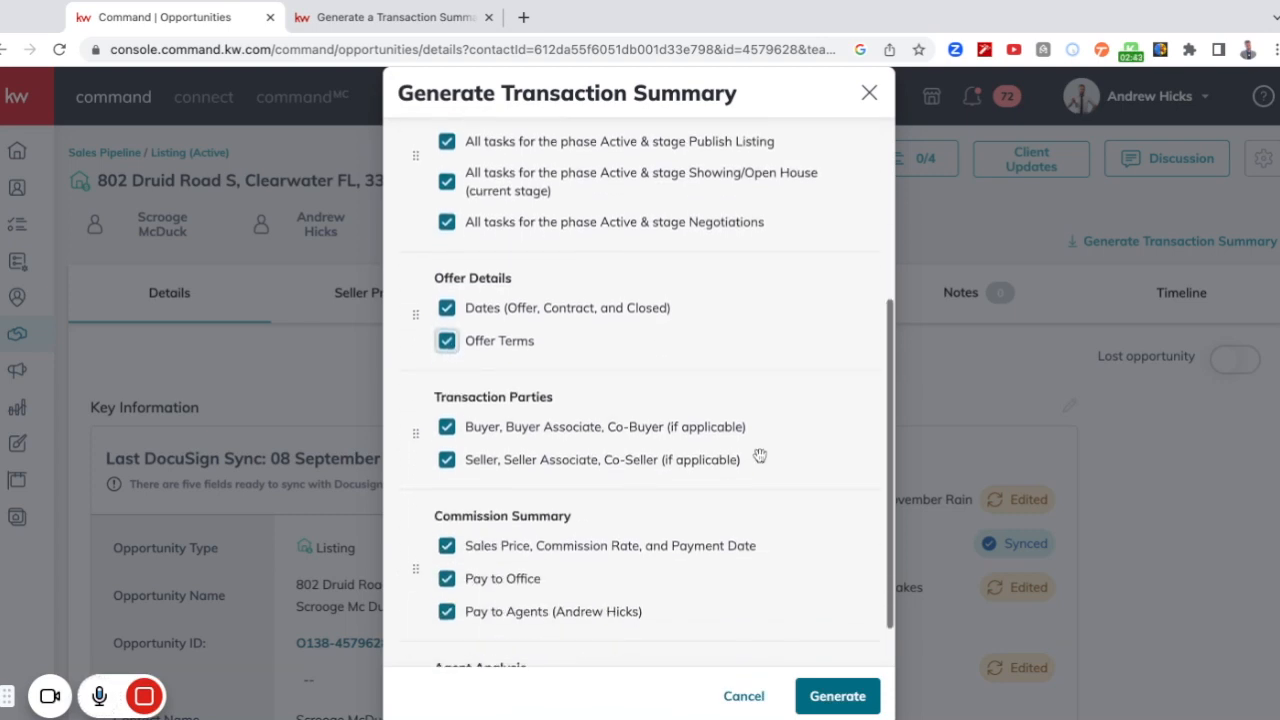
scroll(590, 494, "down", 1)
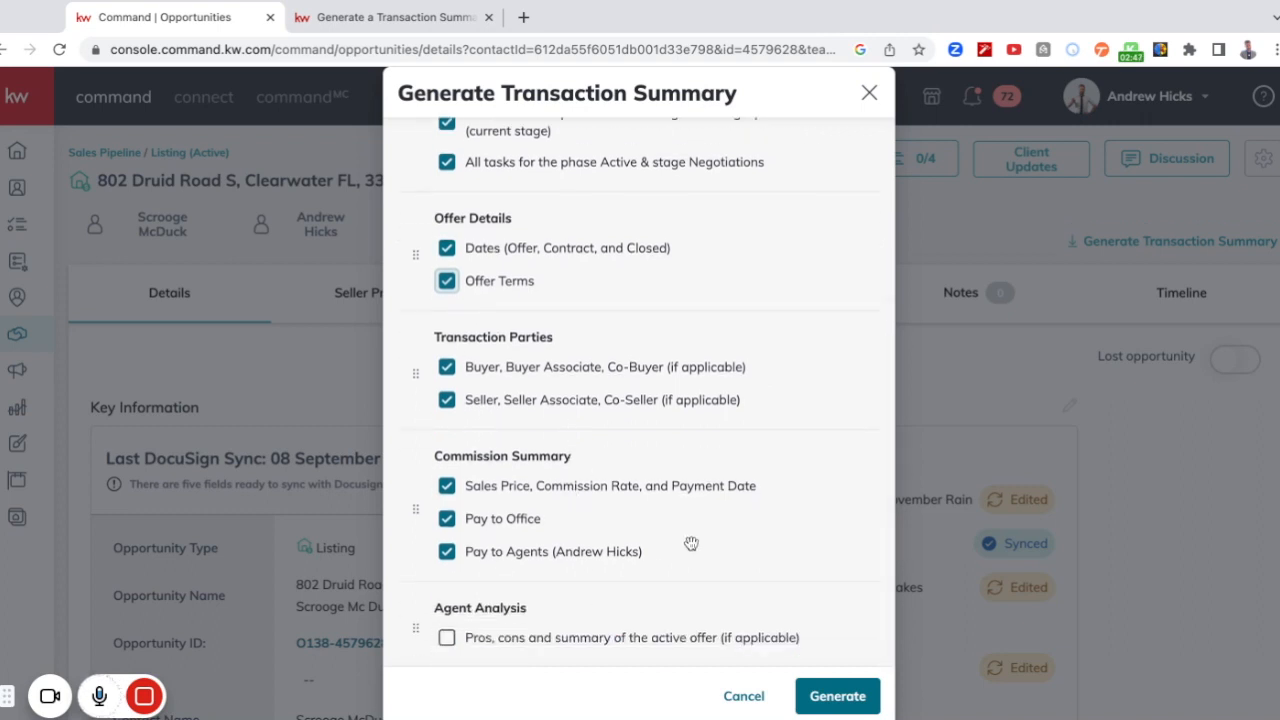
left_click(447, 638)
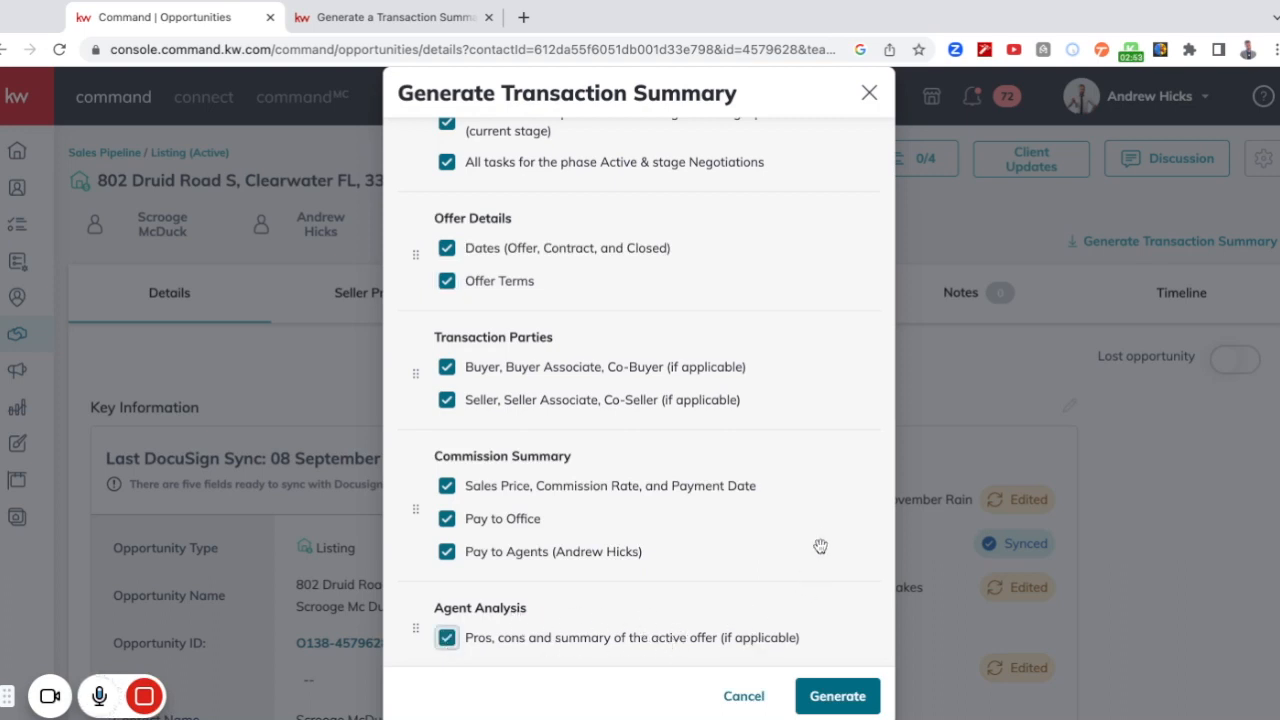
Reorder the transaction summary so that the Offer Details section comes before Key Dates.
scroll(822, 540, "up", 1)
scroll(822, 540, "down", 1)
scroll(822, 540, "up", 1)
scroll(653, 390, "up", 5)
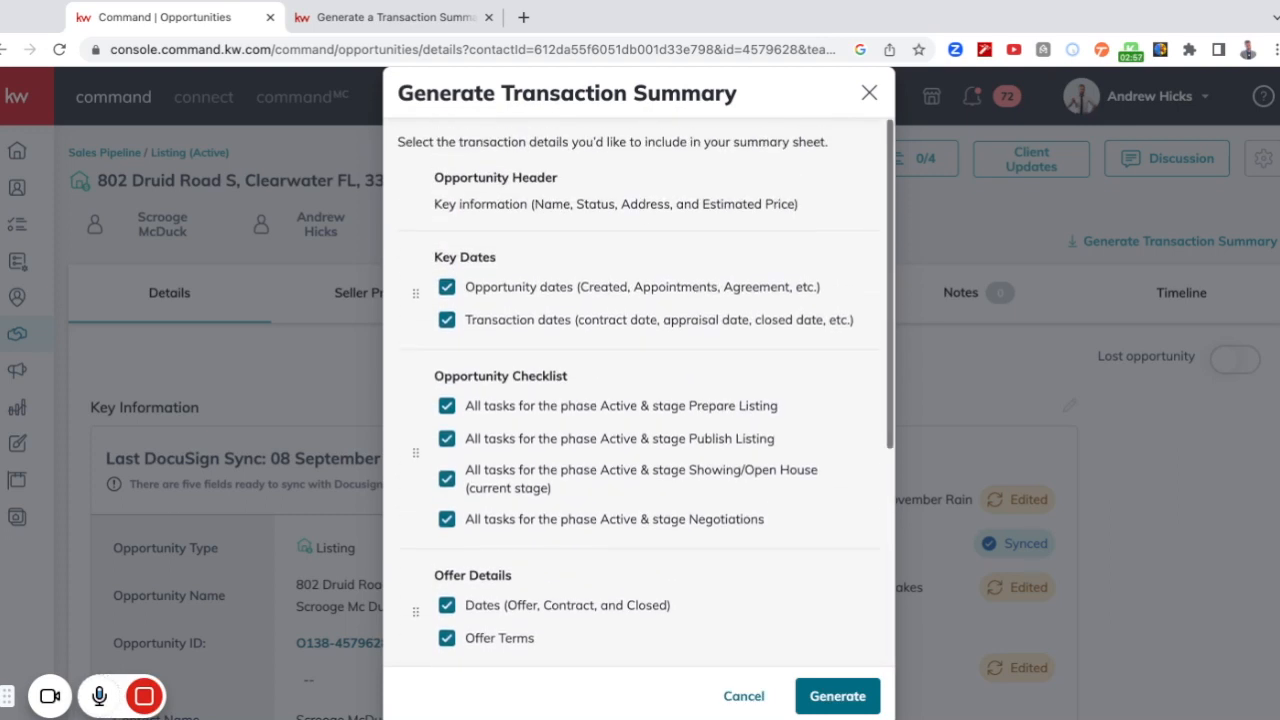
scroll(653, 390, "down", 5)
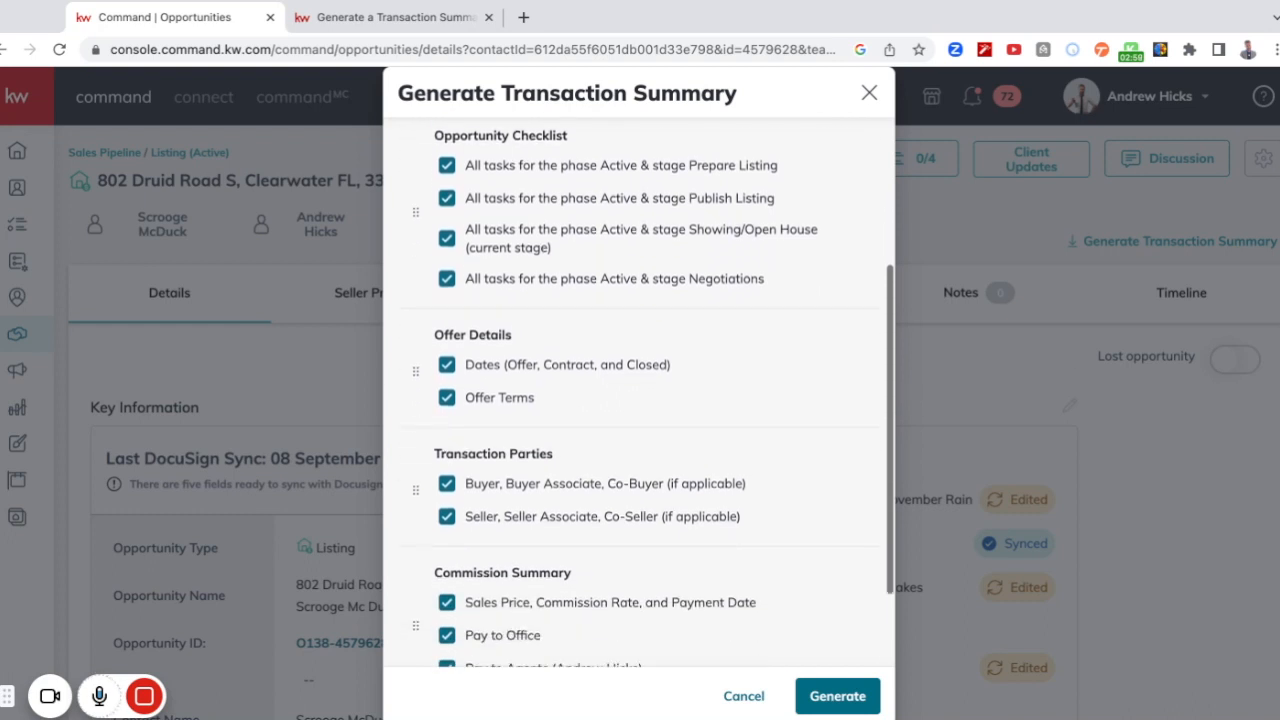
scroll(653, 390, "up", 5)
scroll(653, 390, "down", 1)
left_click_drag(414, 534, 414, 534)
Move the Offer Details section back to its place between Opportunity Checklist and Transaction Parties.
scroll(414, 534, "up", 1)
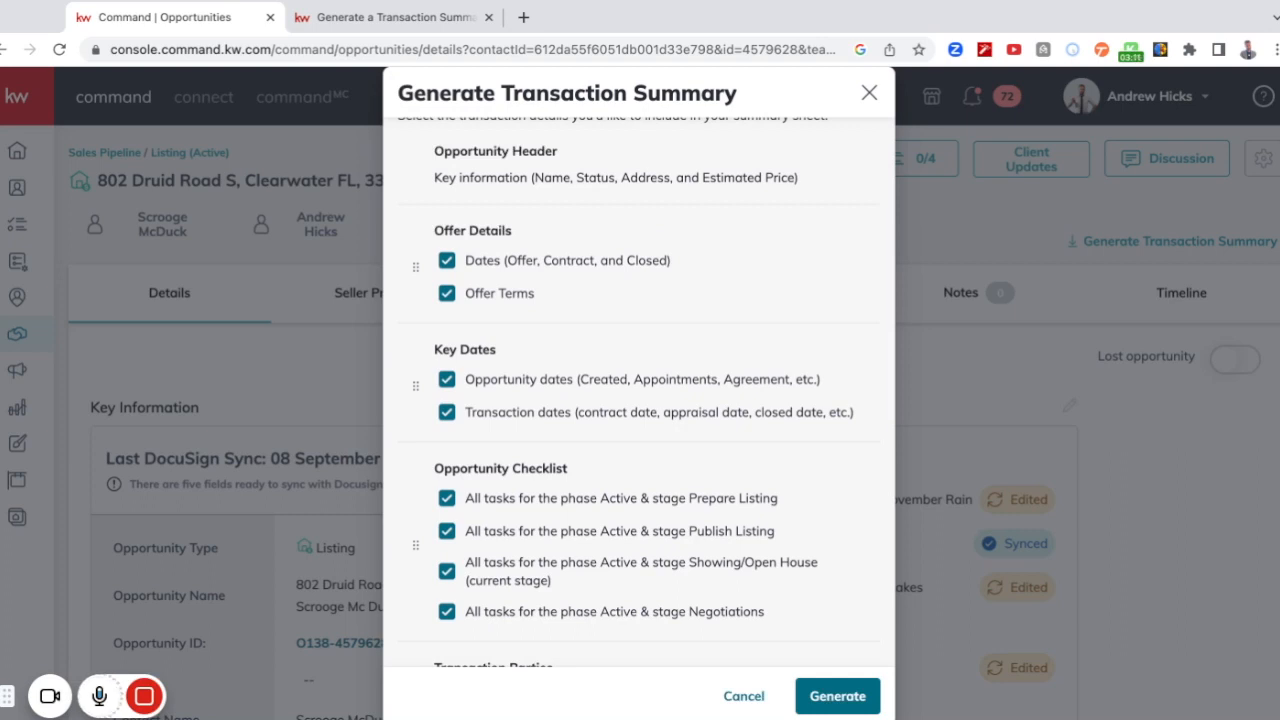
left_click_drag(418, 259, 409, 556)
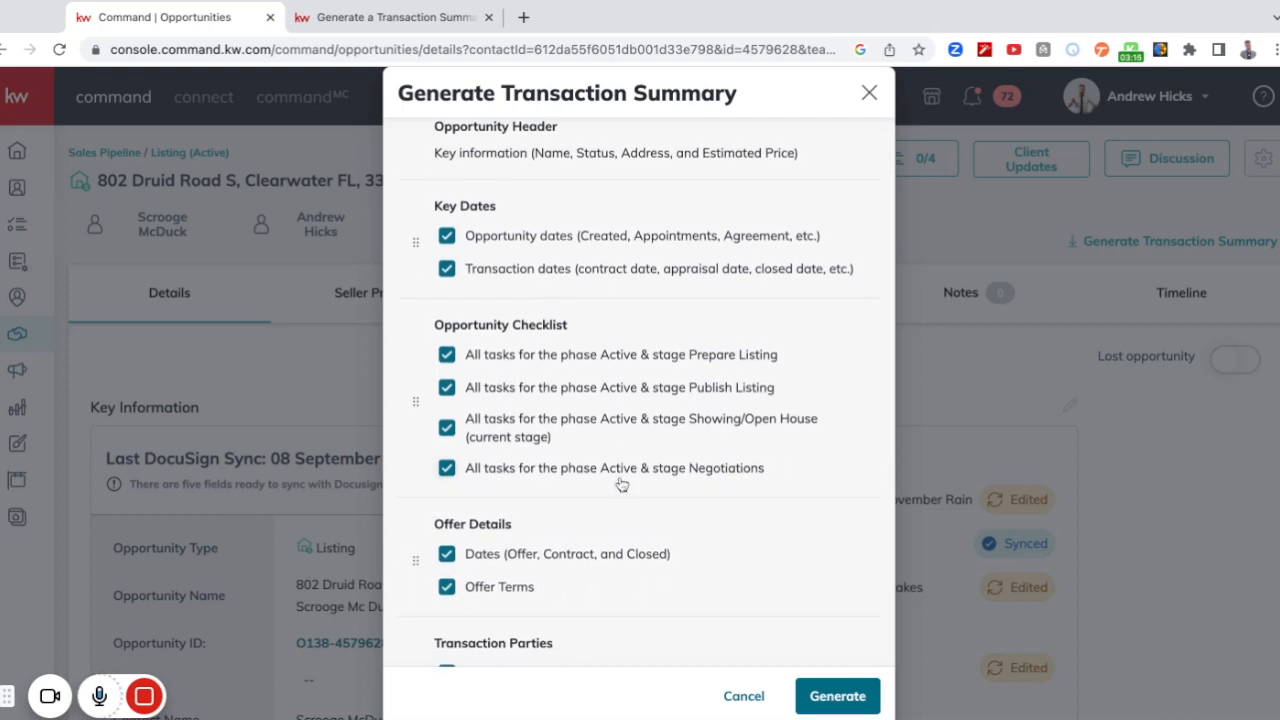
scroll(621, 484, "up", 1)
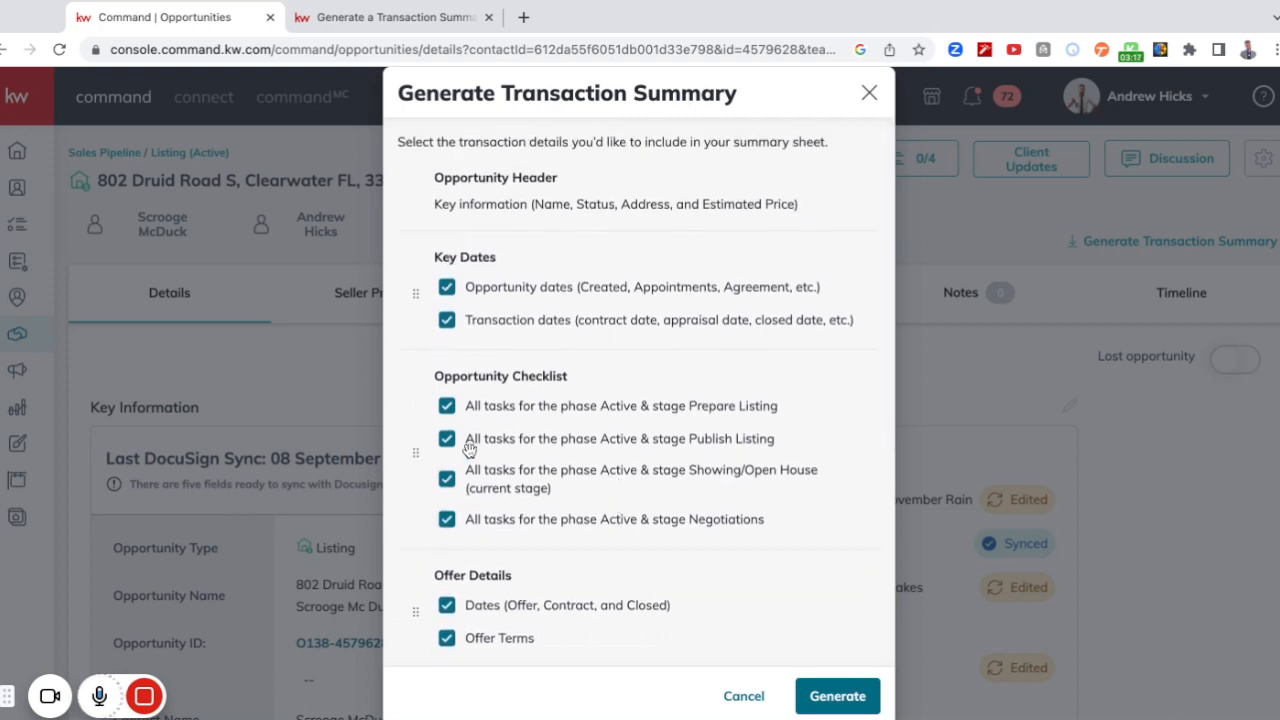
Check the selected details from Key Dates through Agent Analysis and generate the transaction summary.
scroll(825, 445, "down", 3)
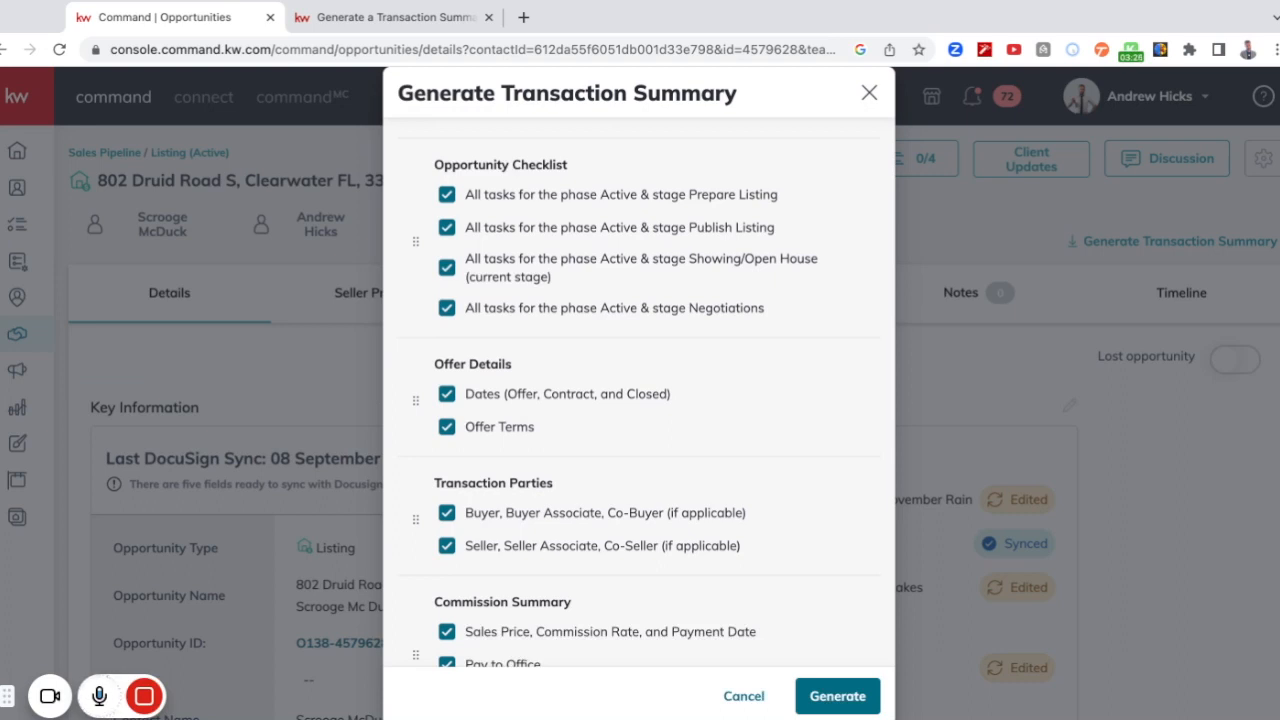
scroll(640, 400, "down", 3)
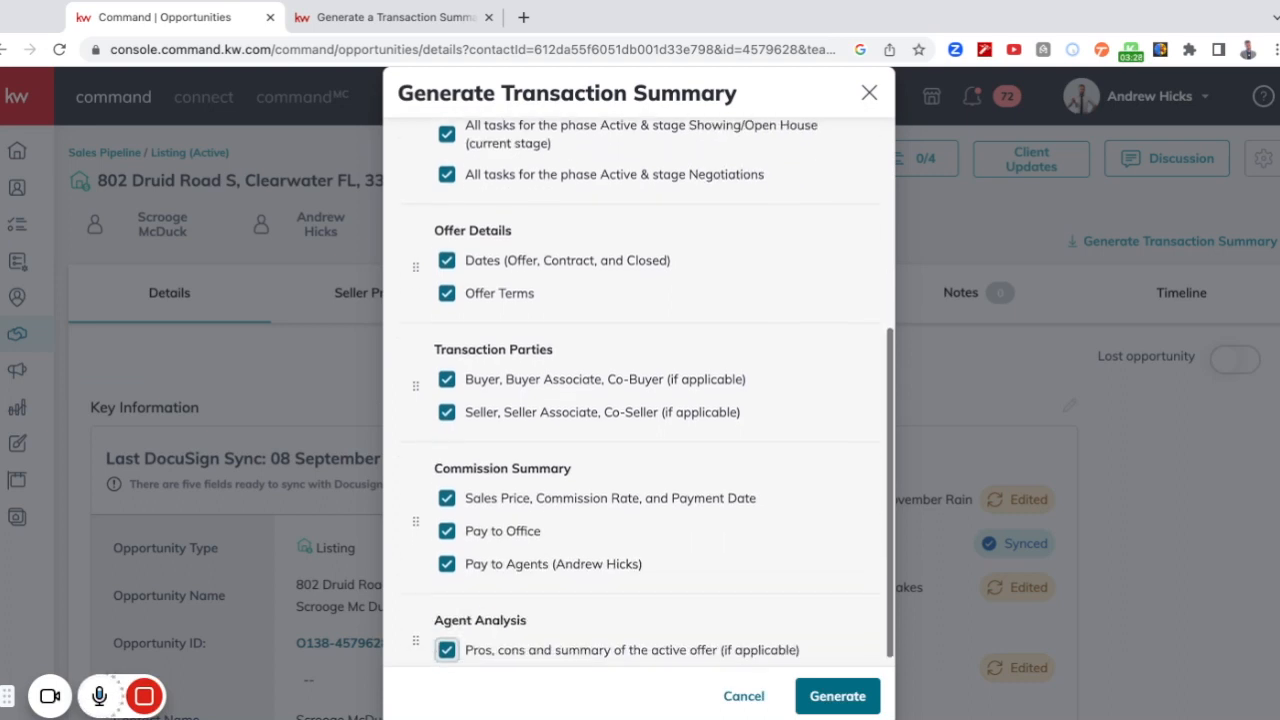
scroll(640, 390, "up", 5)
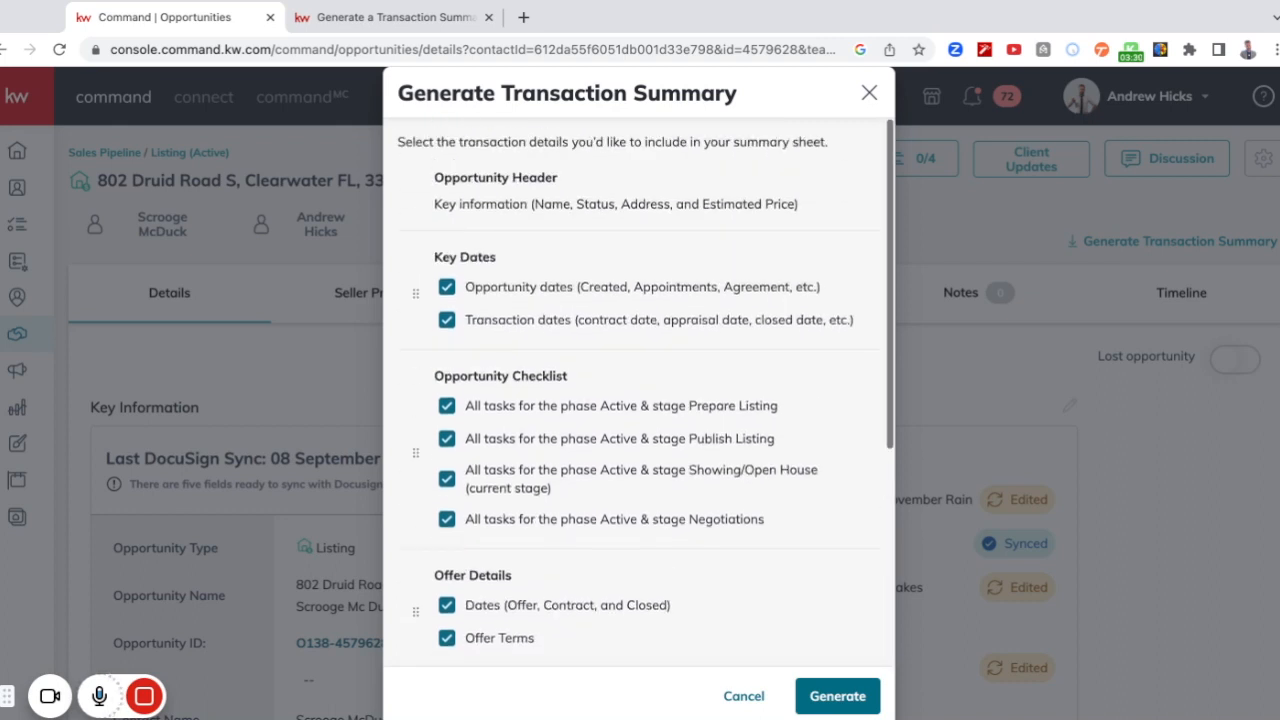
scroll(640, 400, "down", 5)
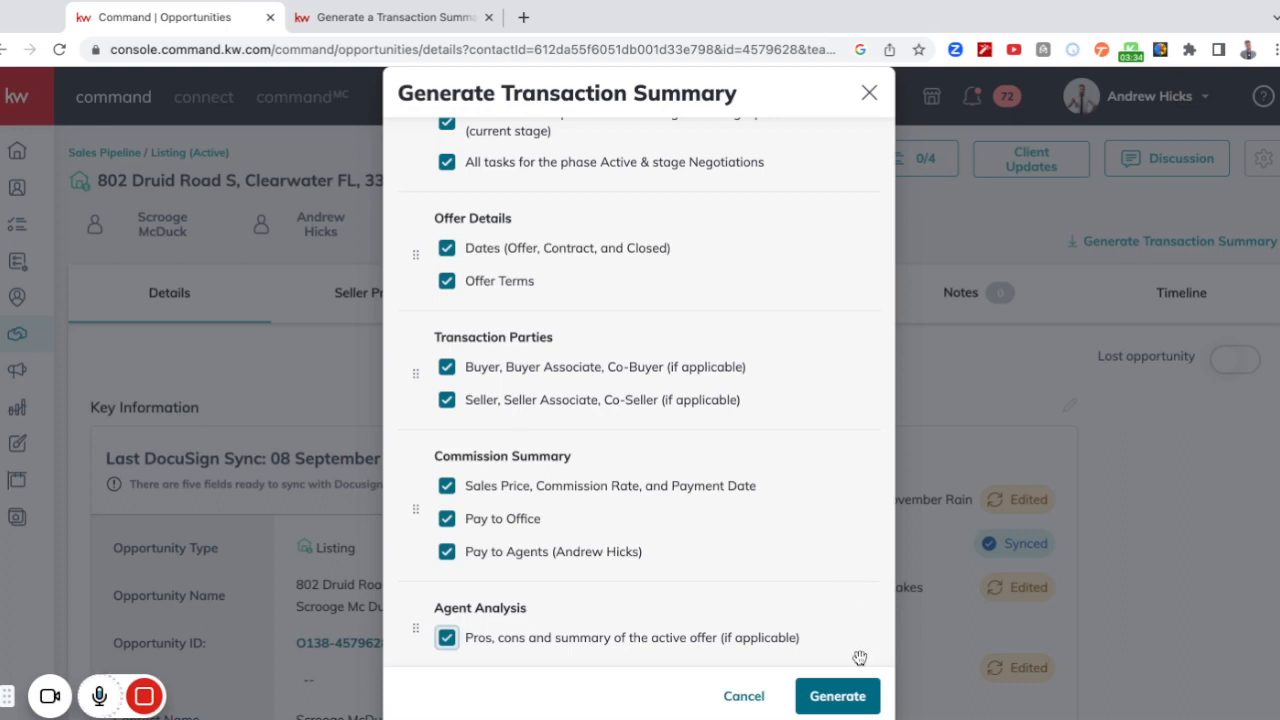
left_click(866, 700)
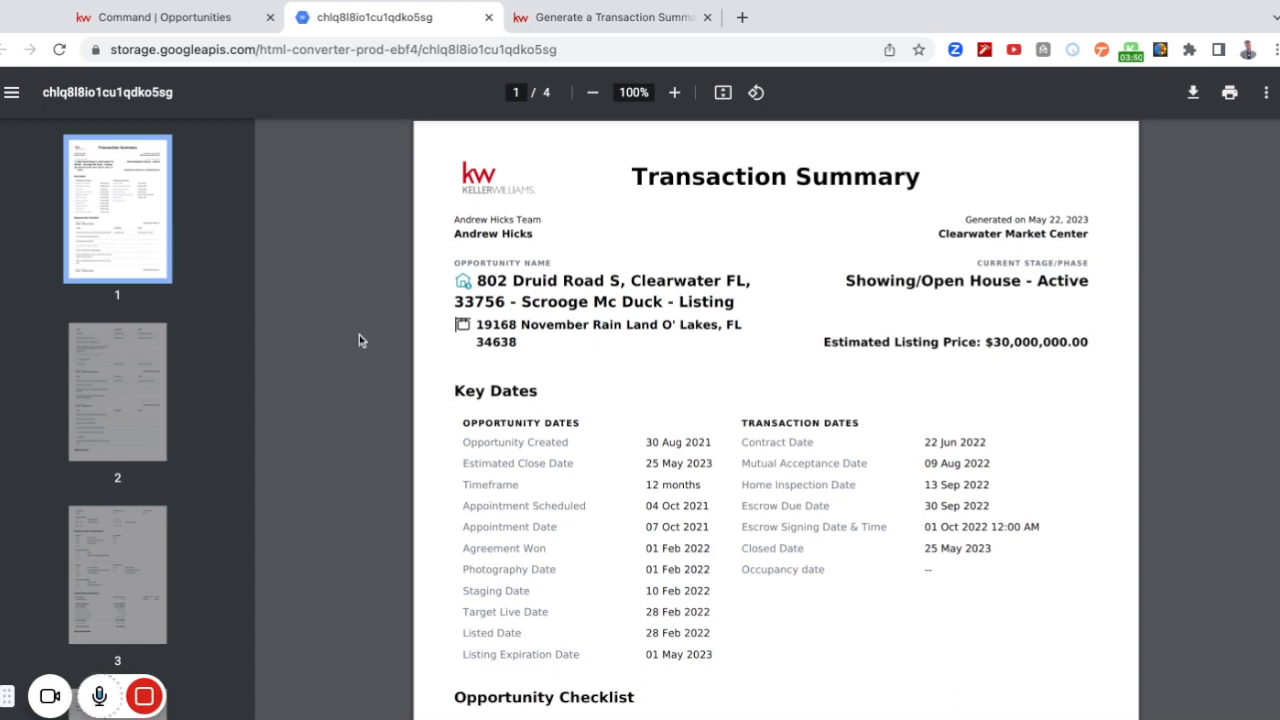
Review the generated summary's Key Dates and the Opportunity Checklist tasks, assignees and dates for every Active stage.
scroll(359, 340, "down", 2)
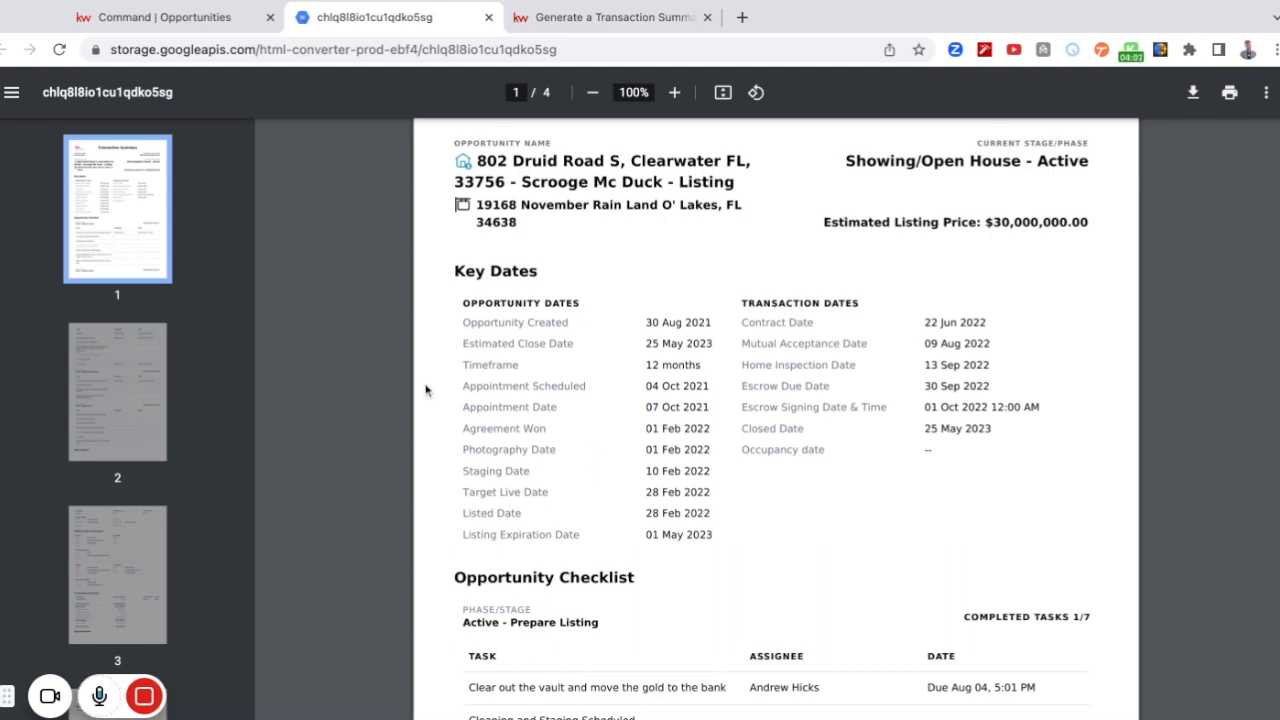
scroll(431, 432, "down", 4)
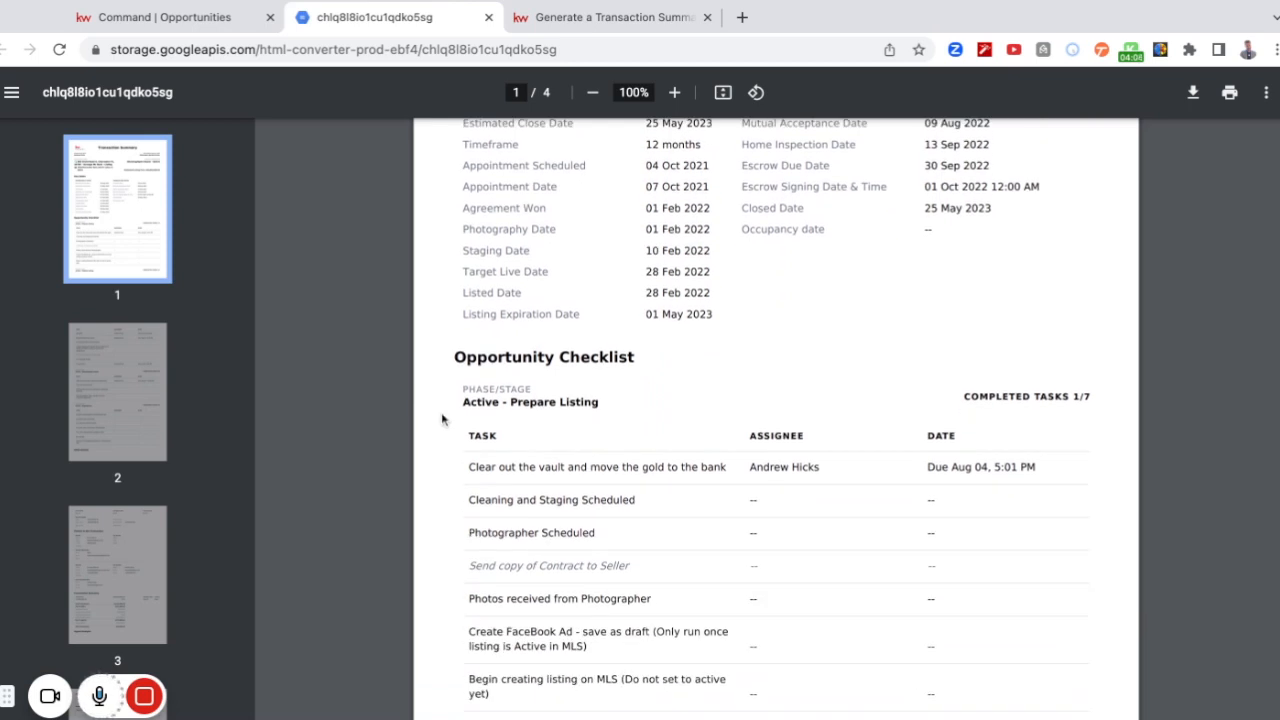
scroll(443, 416, "down", 1)
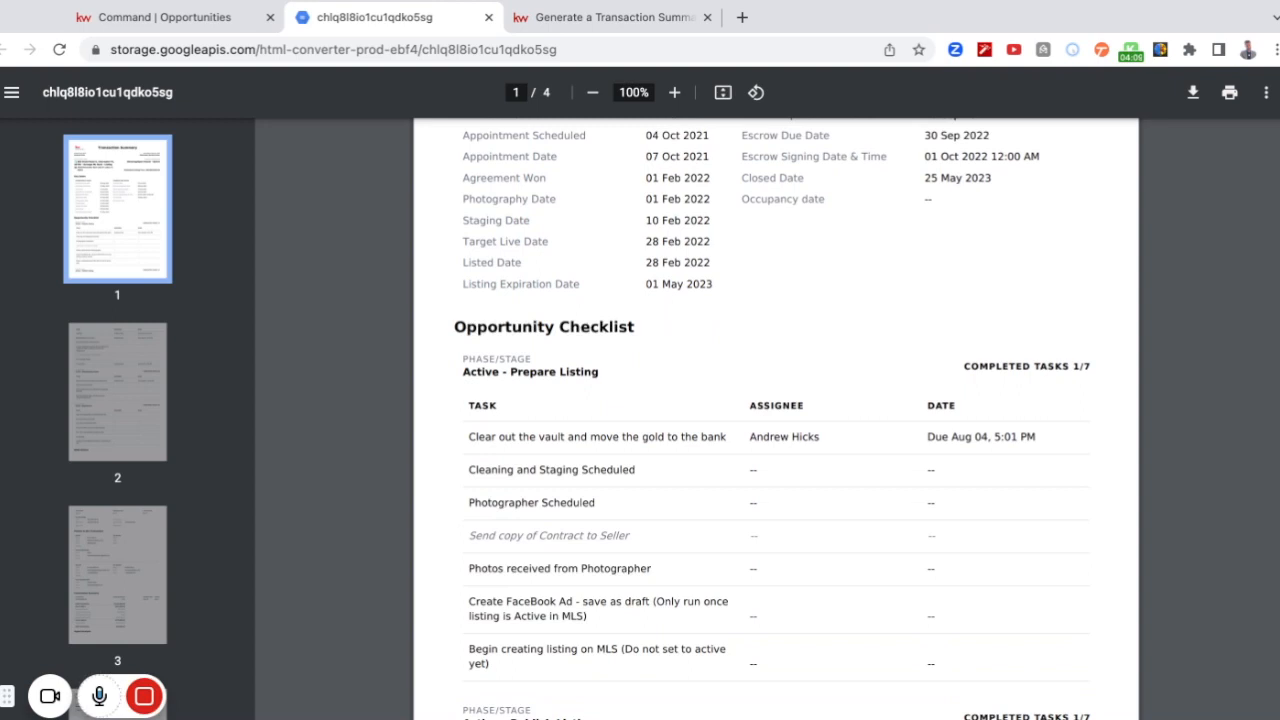
scroll(776, 420, "down", 2)
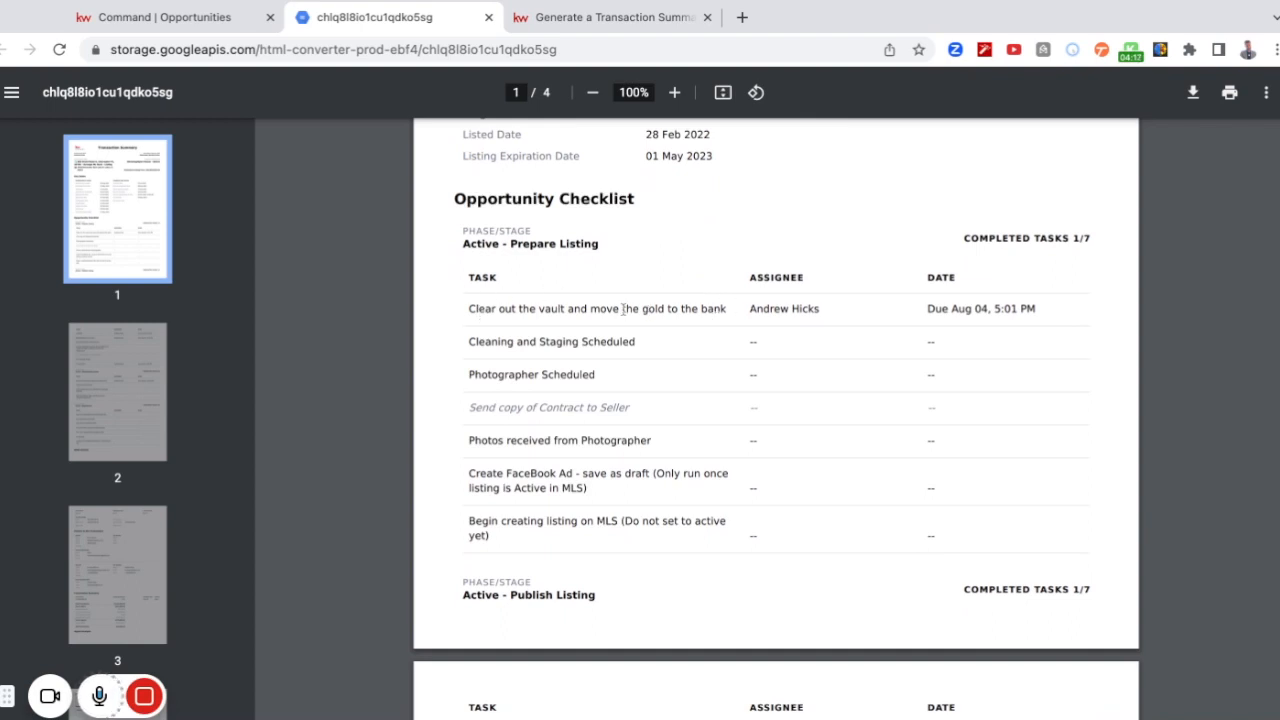
triple_click(468, 306)
left_click(518, 307)
scroll(429, 343, "down", 1)
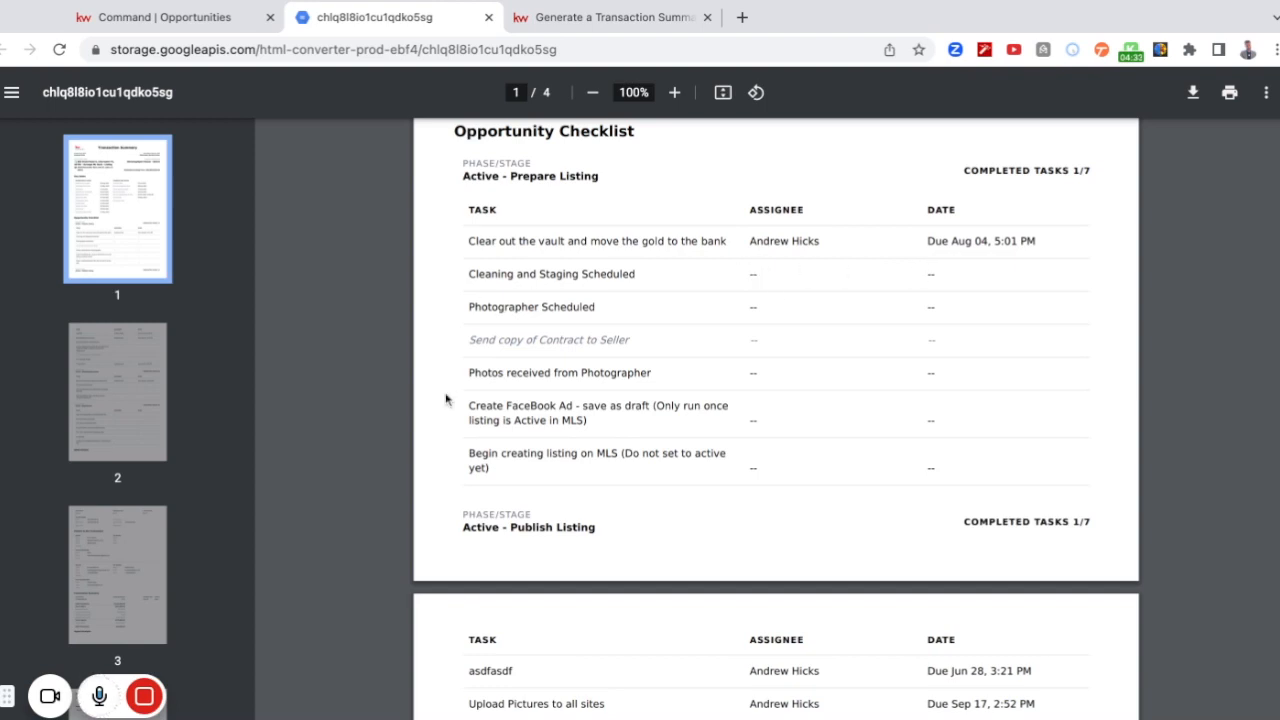
scroll(448, 400, "down", 3)
scroll(446, 400, "down", 1)
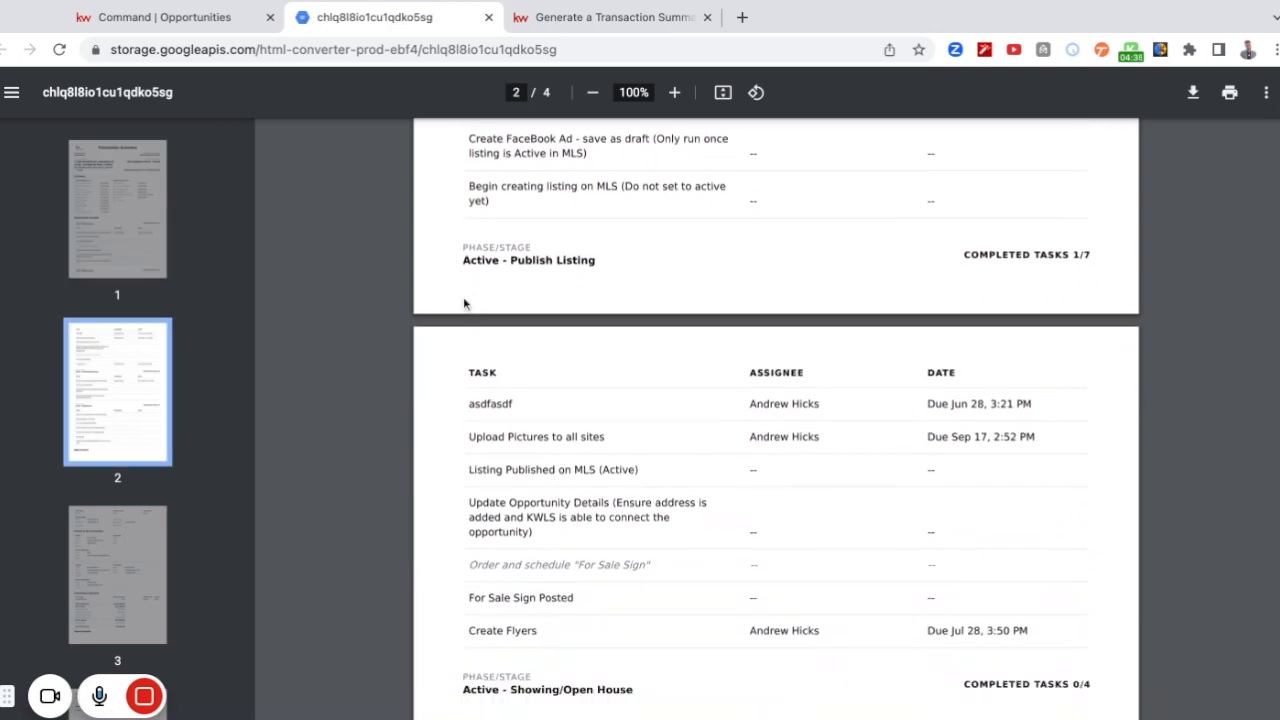
scroll(429, 472, "down", 1)
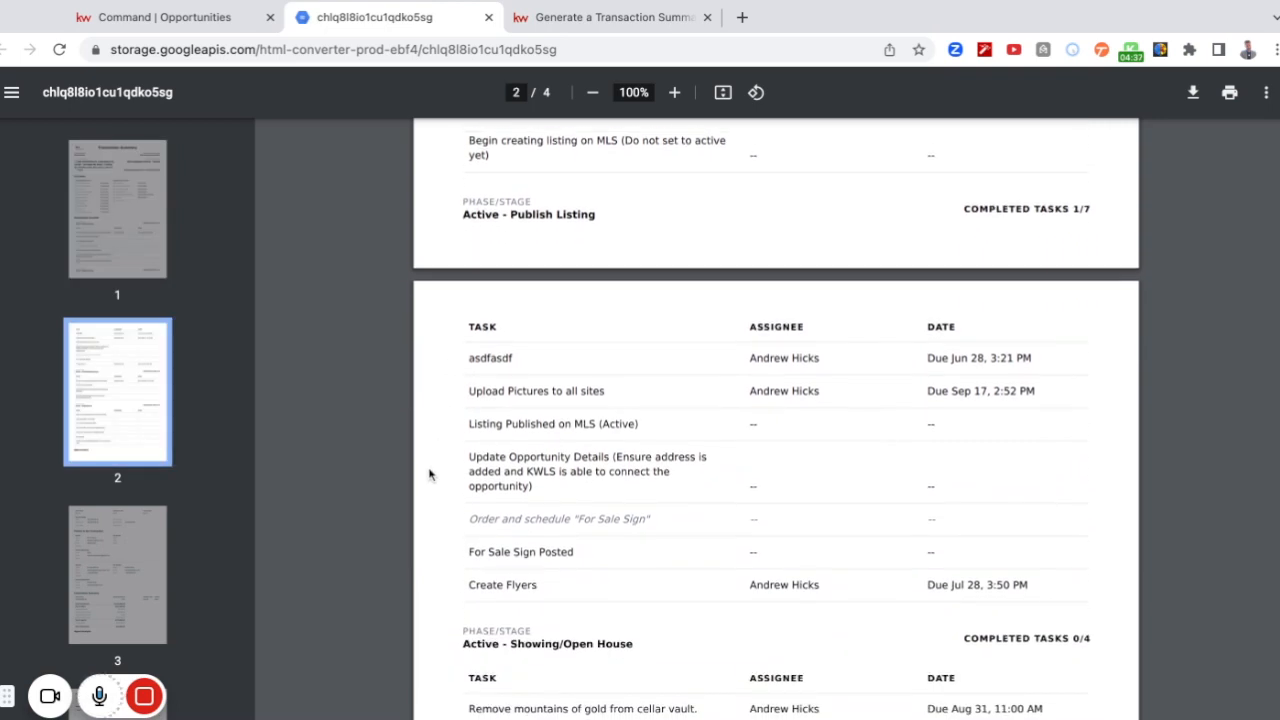
scroll(430, 475, "down", 1)
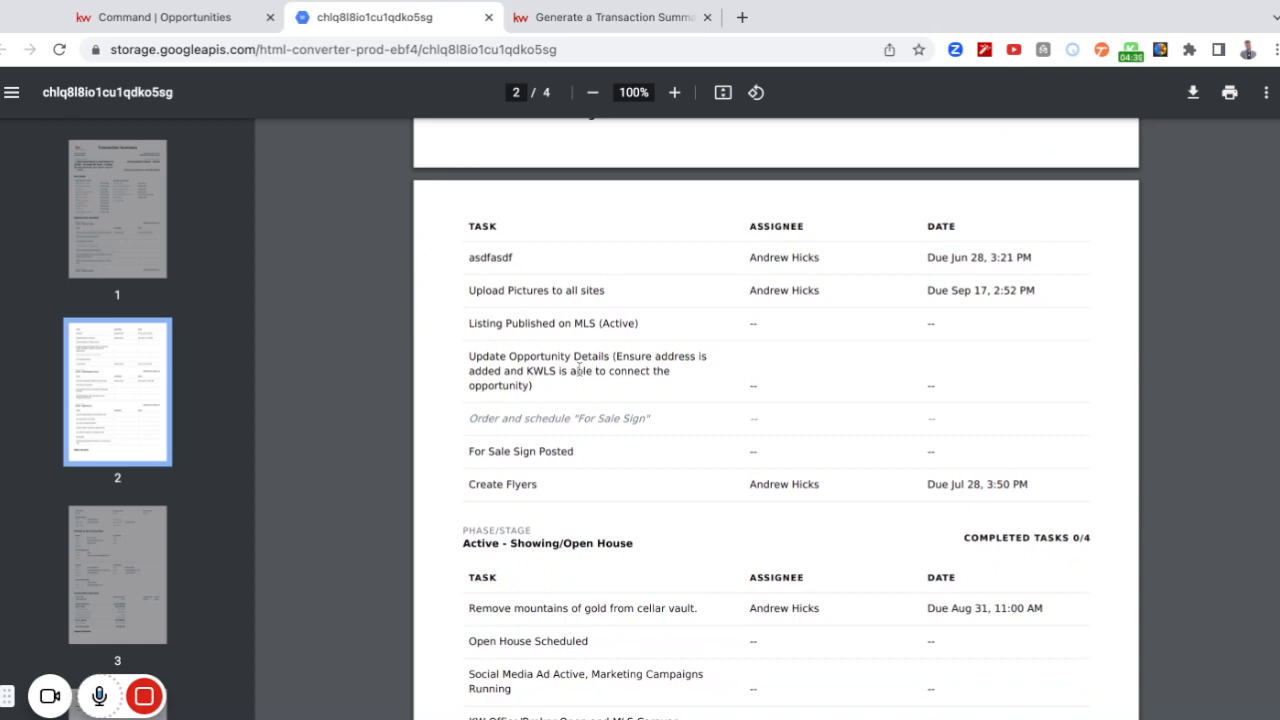
scroll(437, 470, "down", 2)
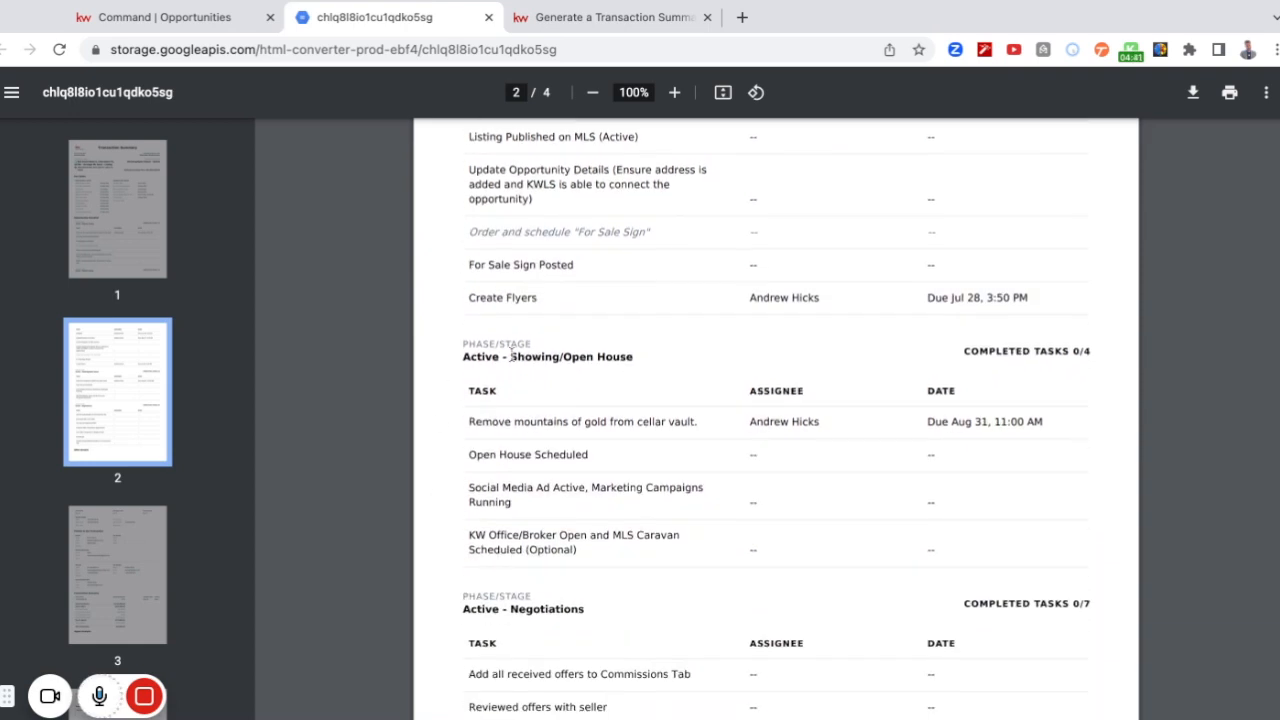
scroll(433, 509, "down", 2)
scroll(433, 509, "down", 2)
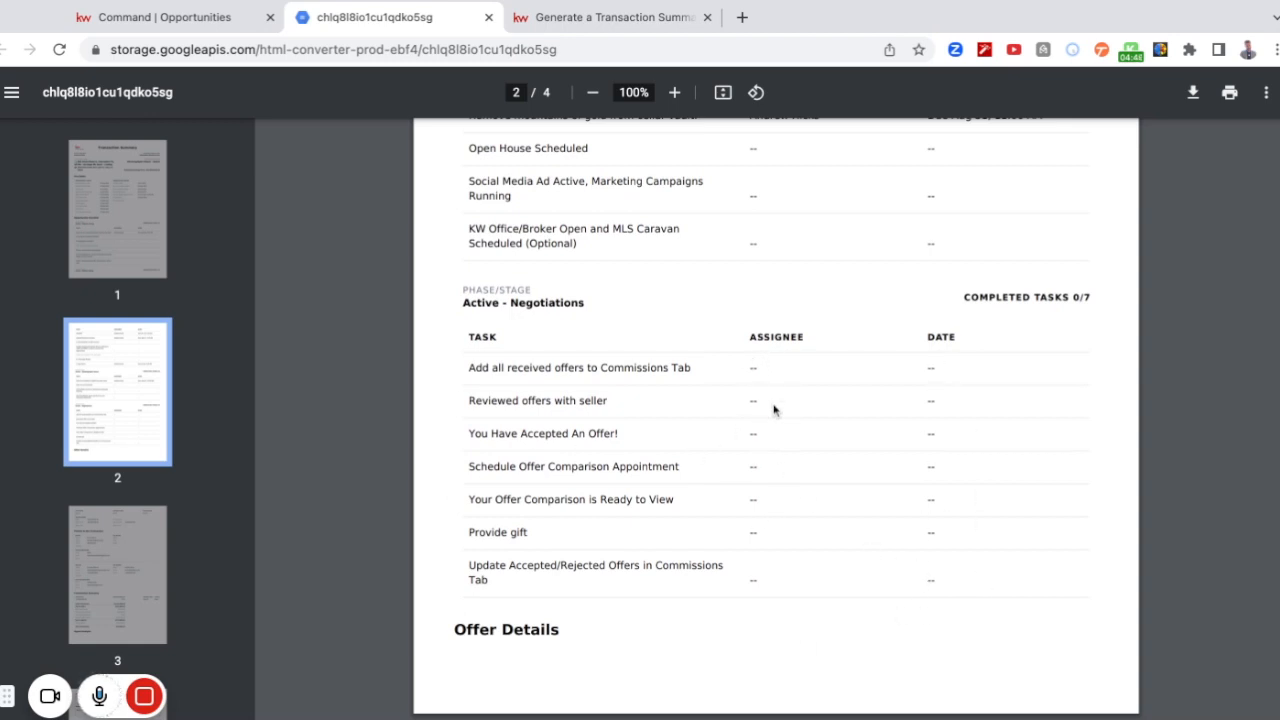
Review the summary's offer details, transaction parties, commission summary and agent analysis, and return to its first page.
scroll(447, 490, "down", 4)
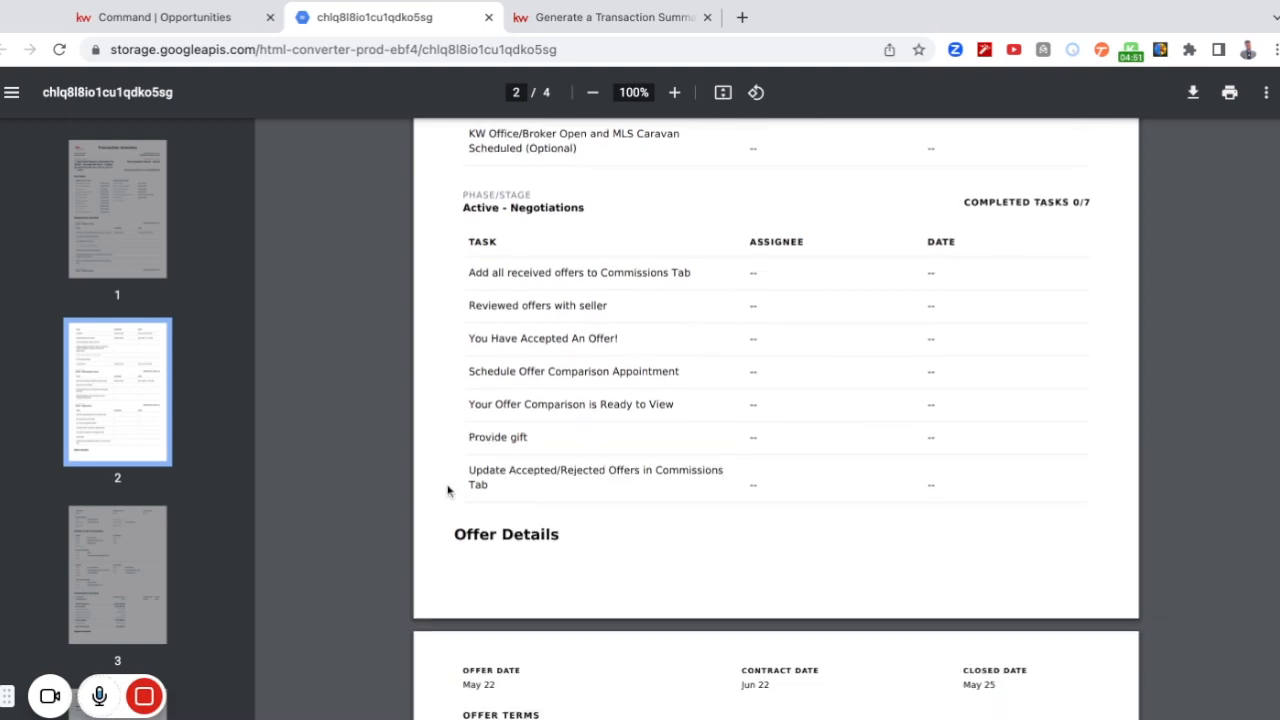
scroll(475, 500, "down", 7)
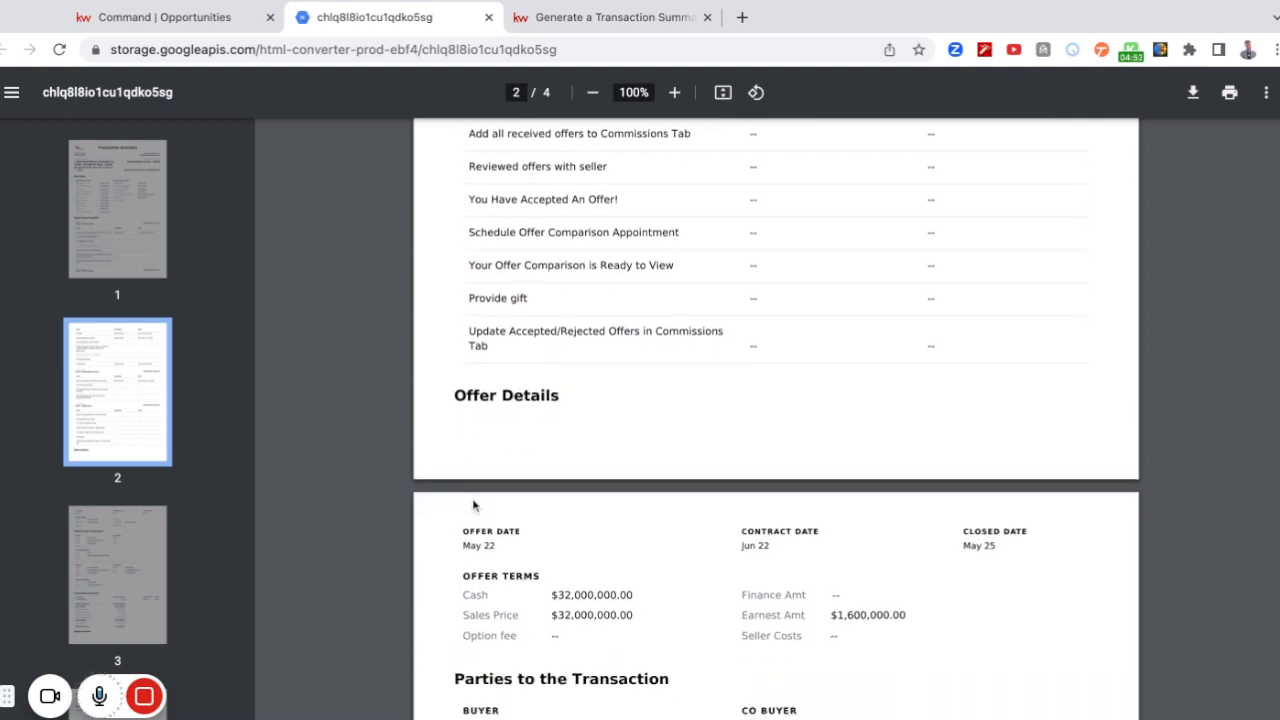
scroll(435, 419, "down", 1)
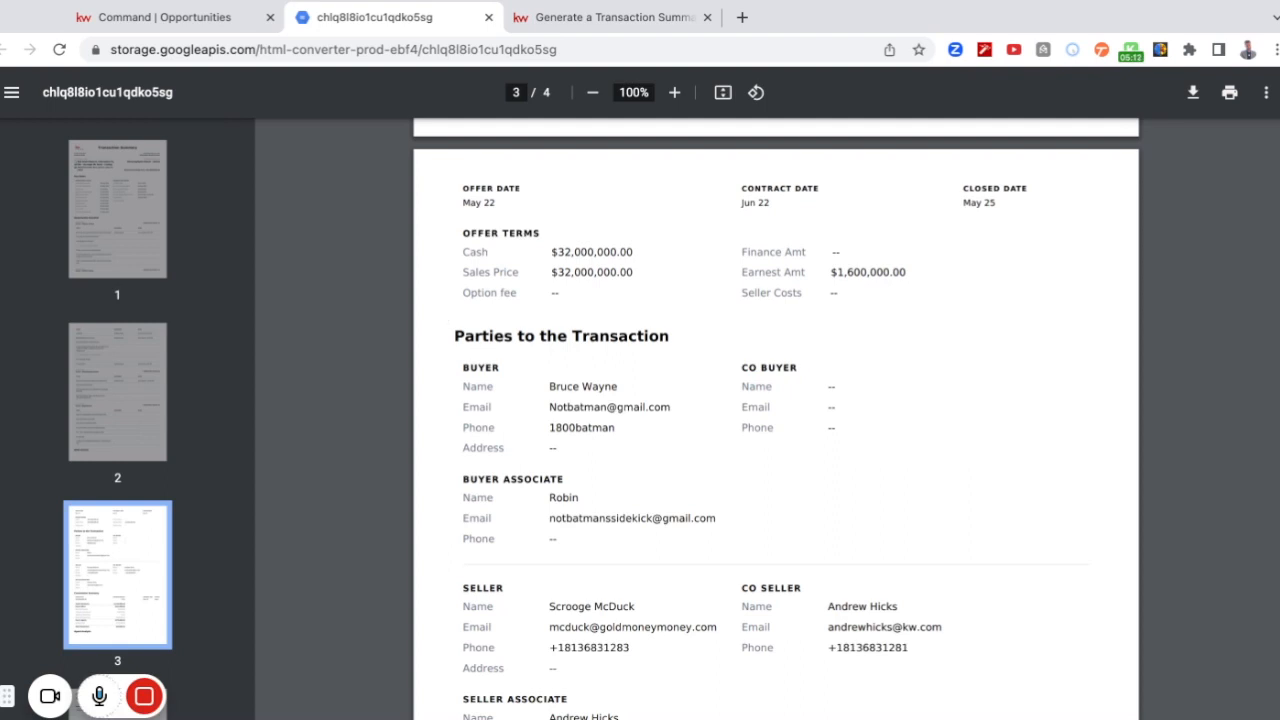
scroll(775, 420, "down", 5)
scroll(775, 420, "down", 4)
scroll(775, 420, "down", 3)
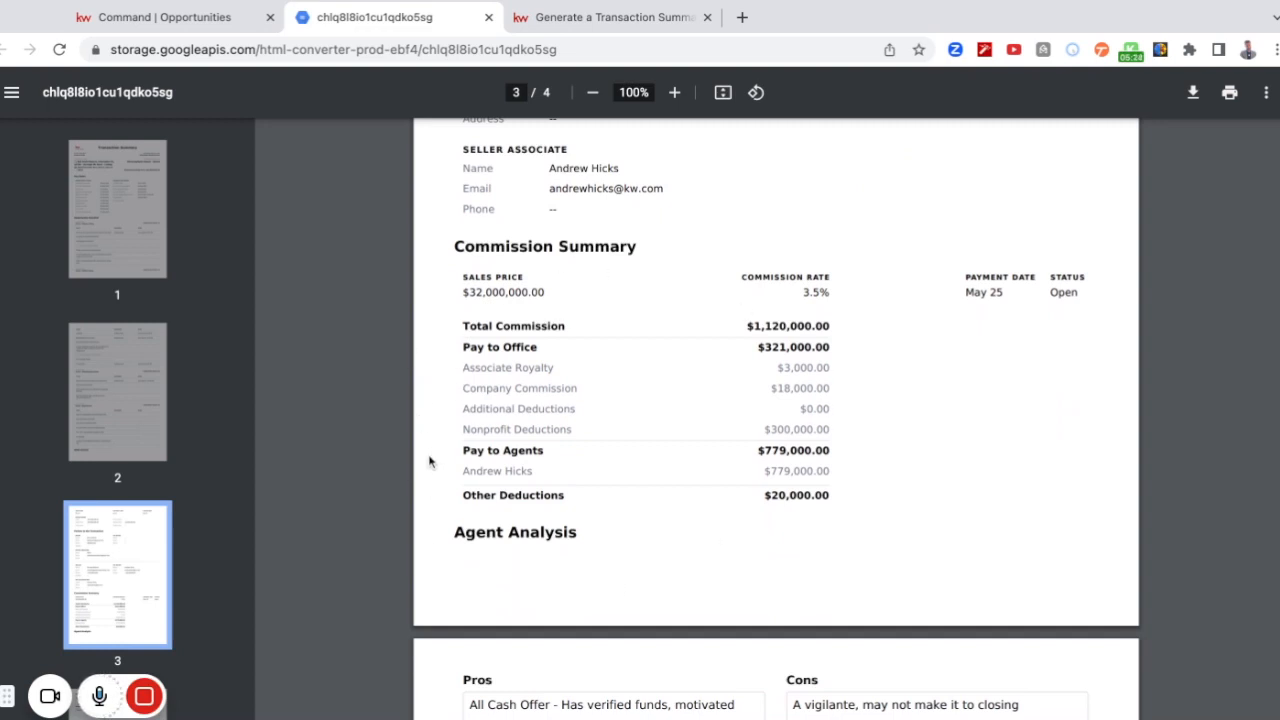
scroll(429, 461, "down", 4)
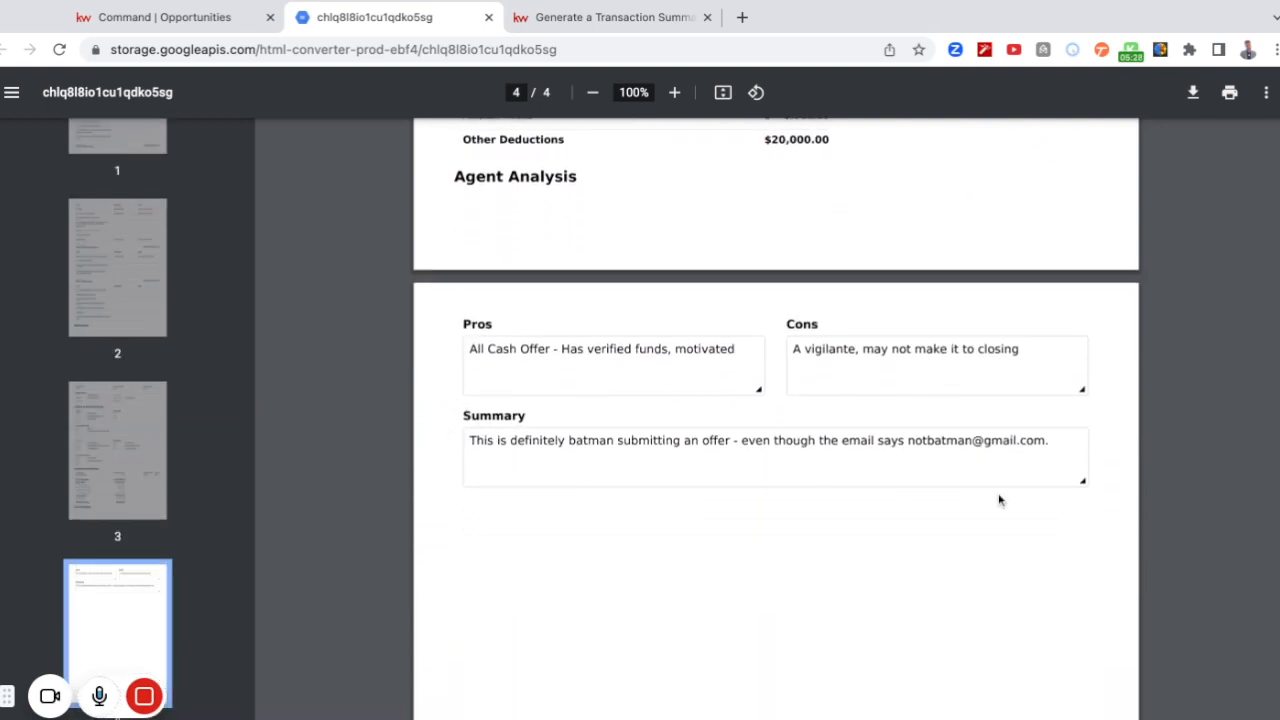
scroll(442, 447, "down", 1)
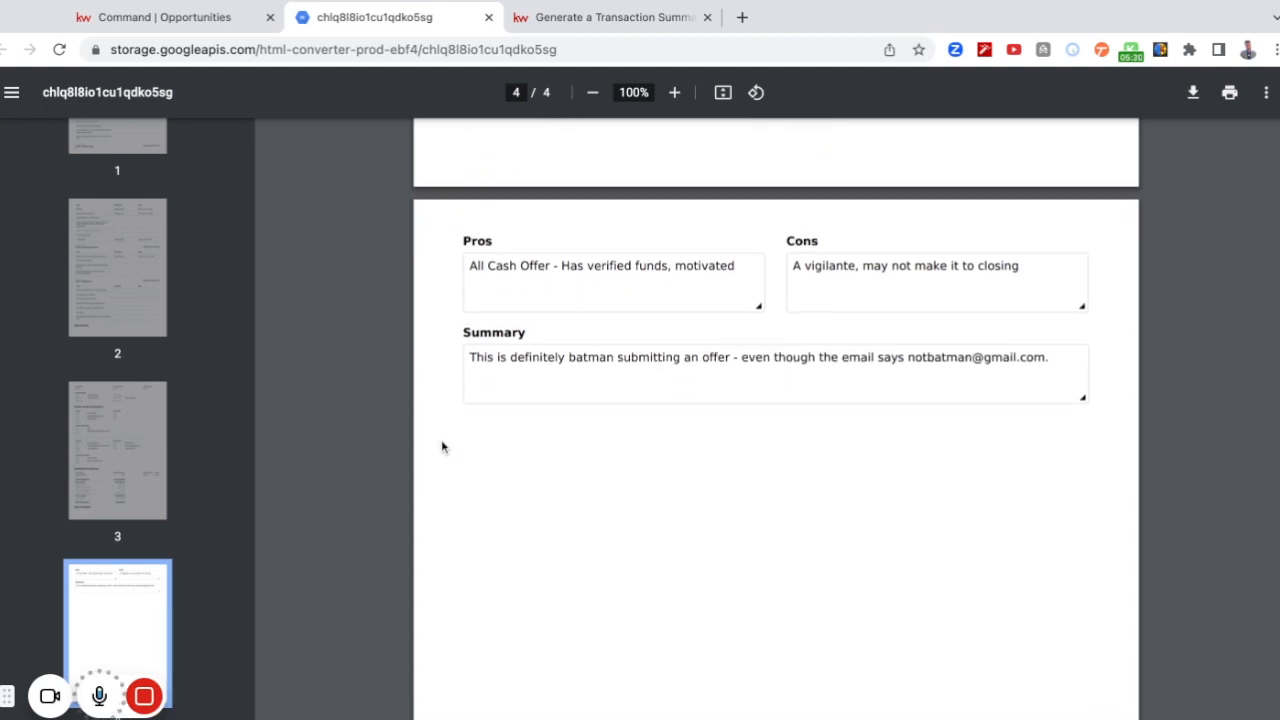
scroll(442, 447, "up", 2)
scroll(455, 385, "up", 1)
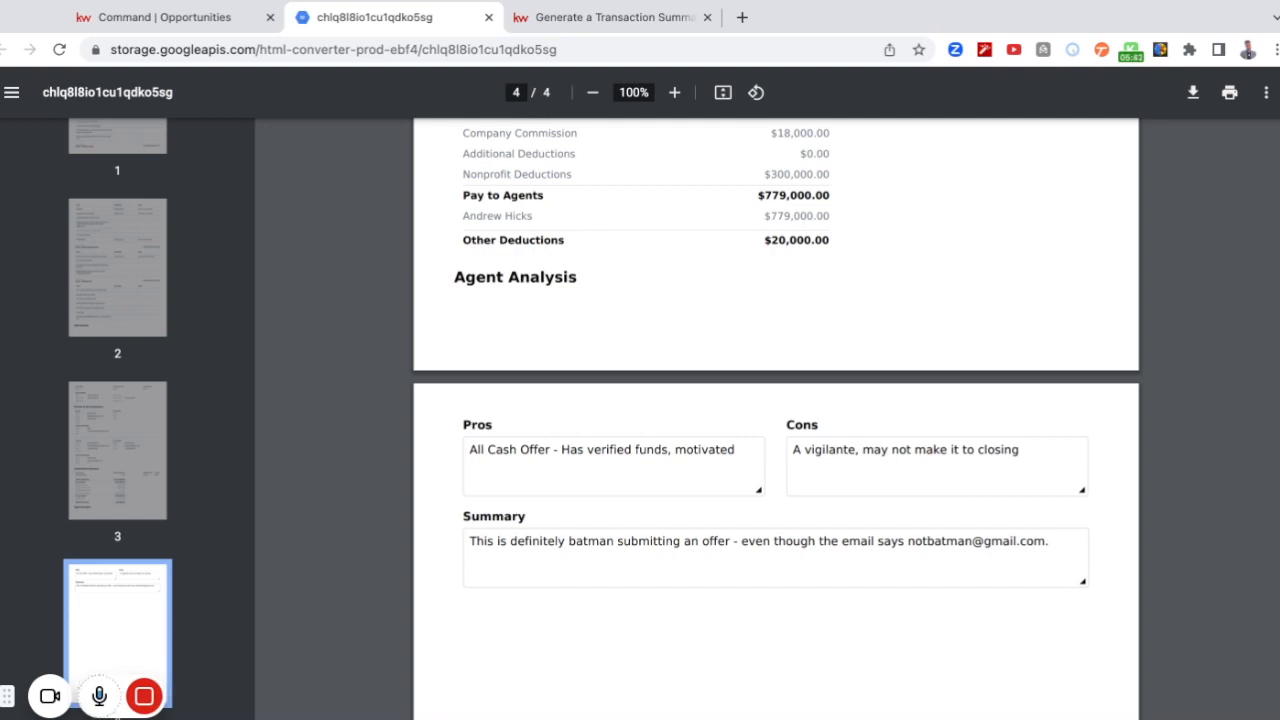
scroll(776, 400, "down", 5)
scroll(776, 420, "up", 20)
scroll(776, 418, "up", 15)
scroll(776, 420, "up", 5)
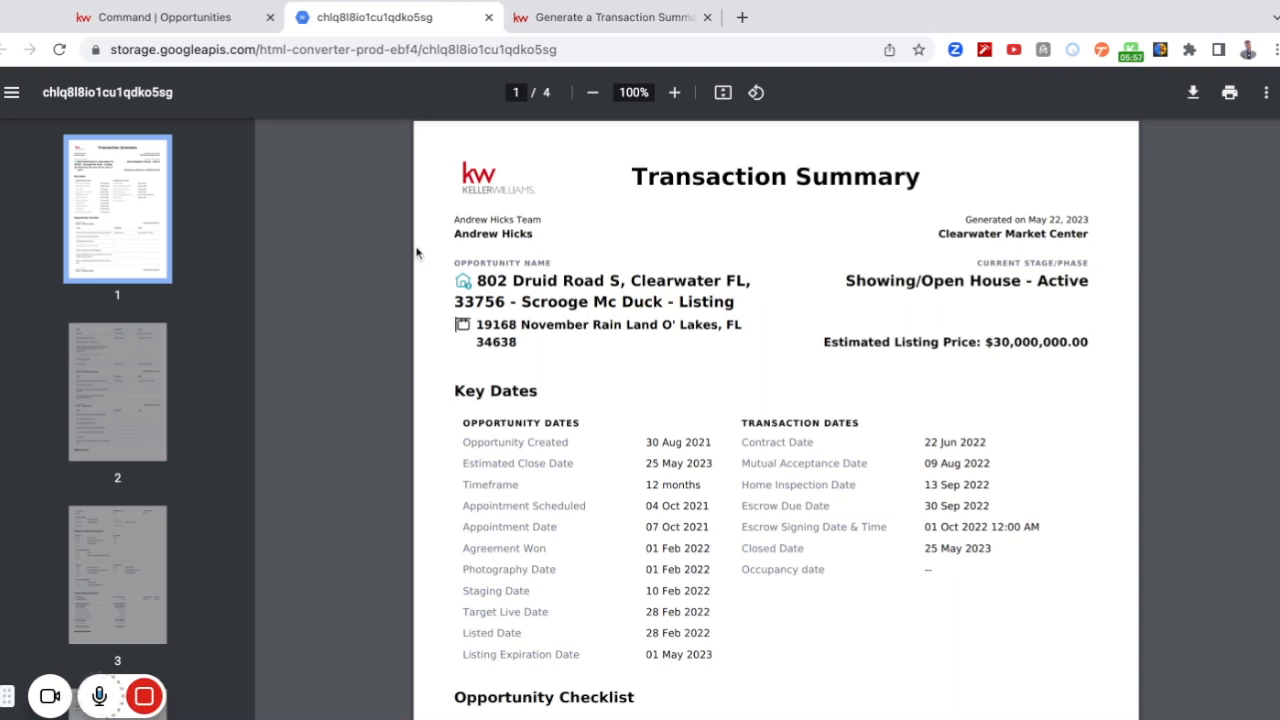
Return to the listing opportunity, inspect the default selections for a new transaction summary, and close it without generating.
left_click(205, 17)
left_click(300, 388)
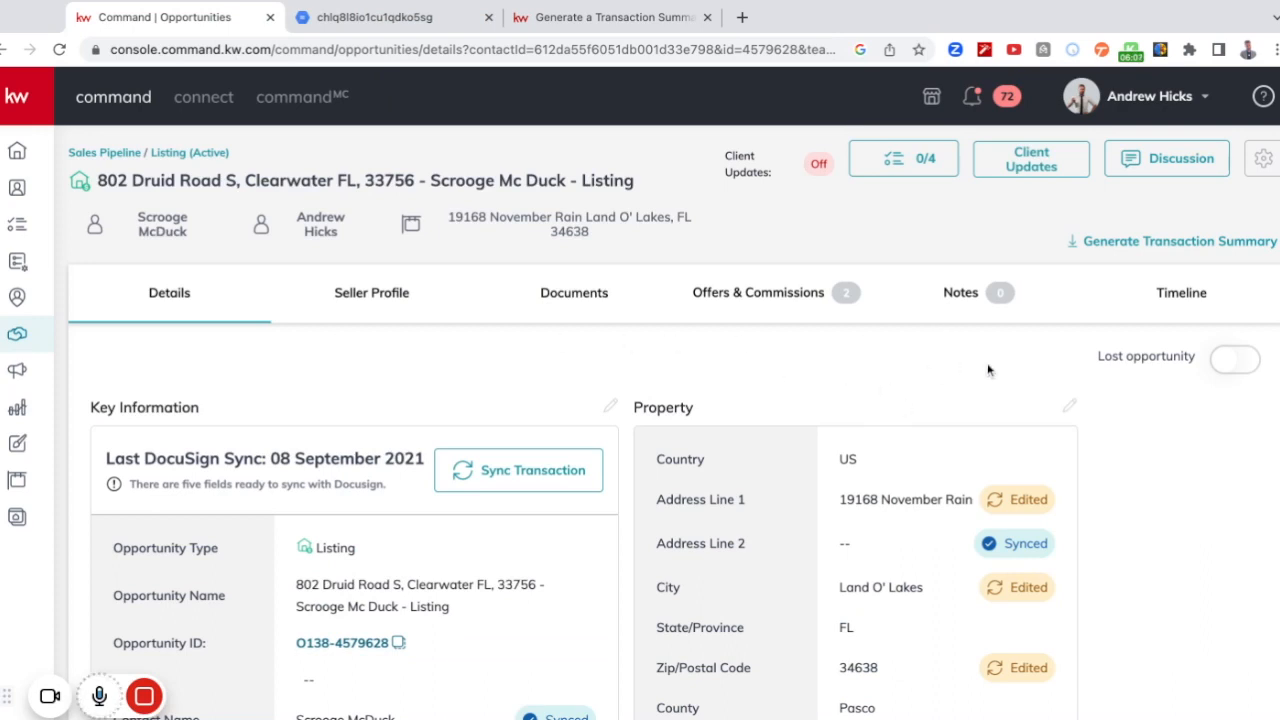
left_click(1140, 245)
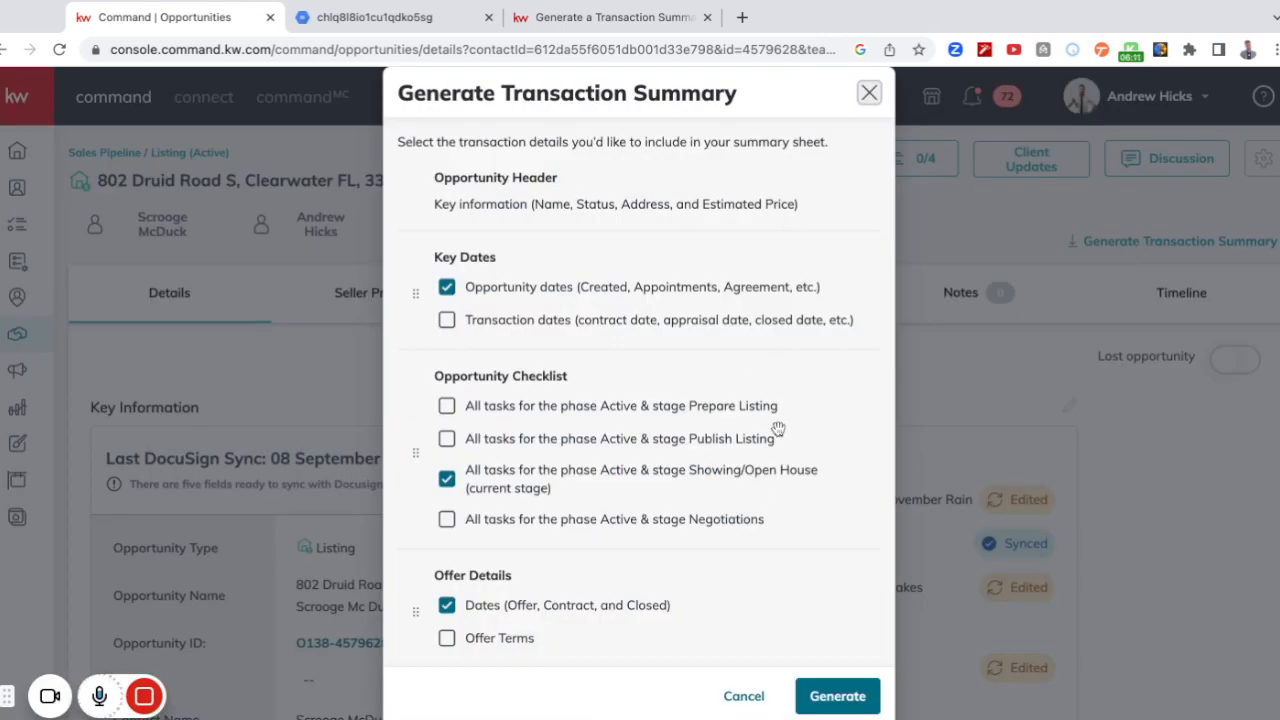
scroll(778, 437, "down", 3)
scroll(778, 437, "up", 3)
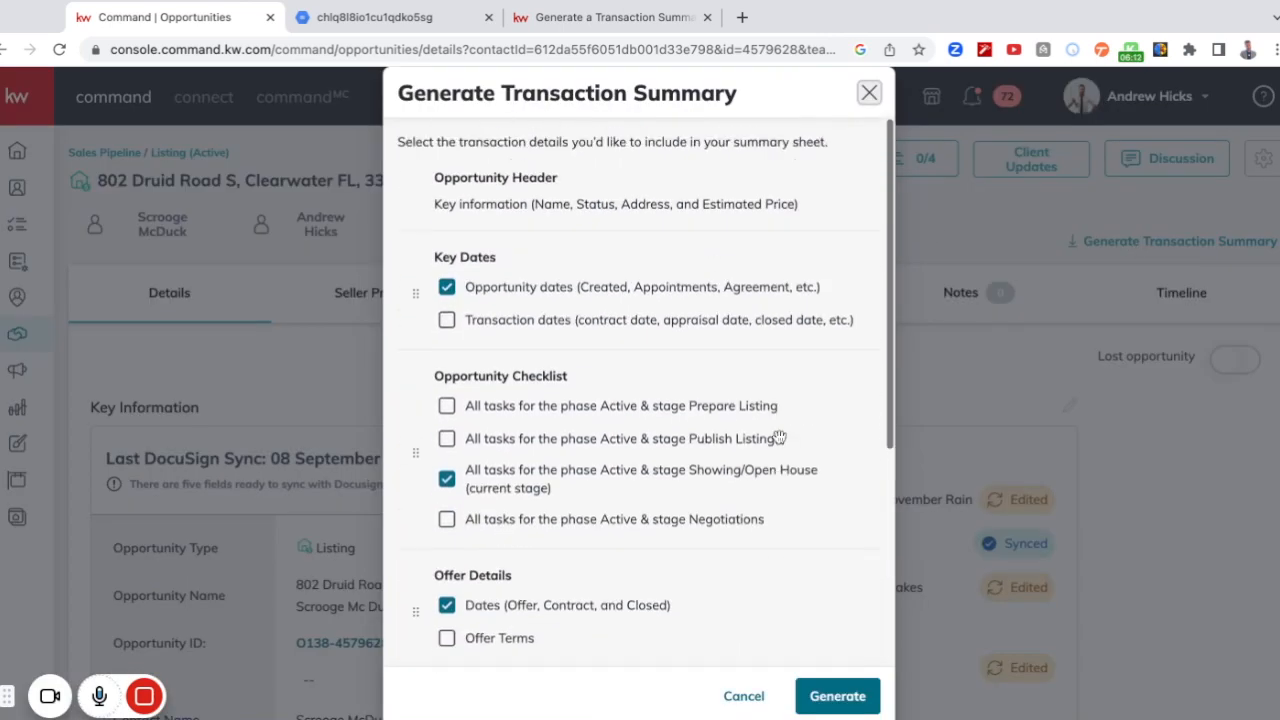
left_click(869, 93)
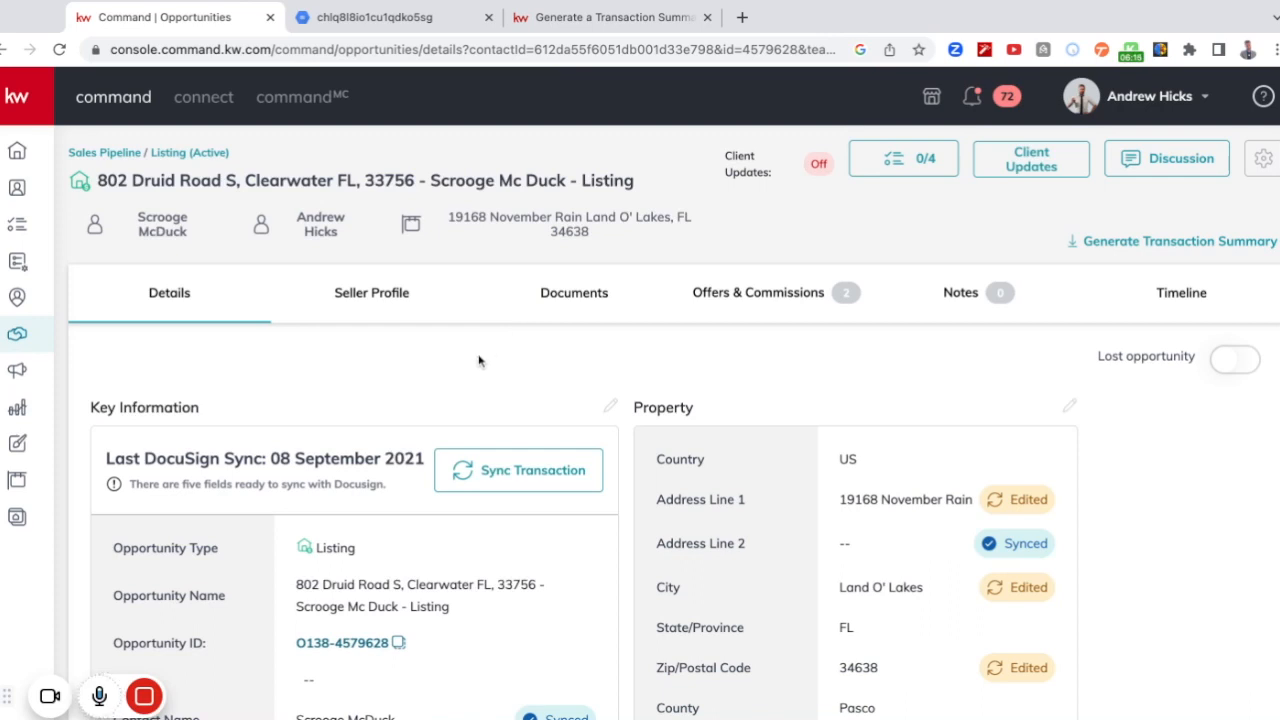